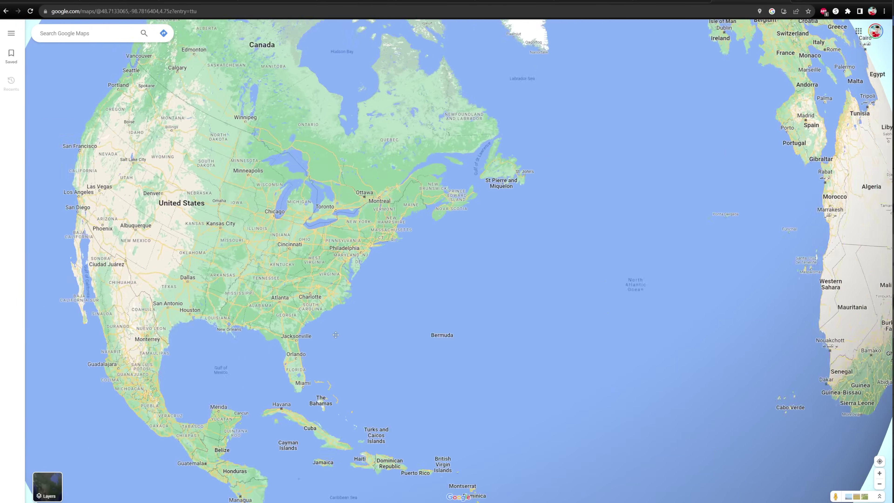
Step: Exit the camera view and orbit the grey city model to a fresh viewing angle
left_click_drag(335, 334, 614, 381)
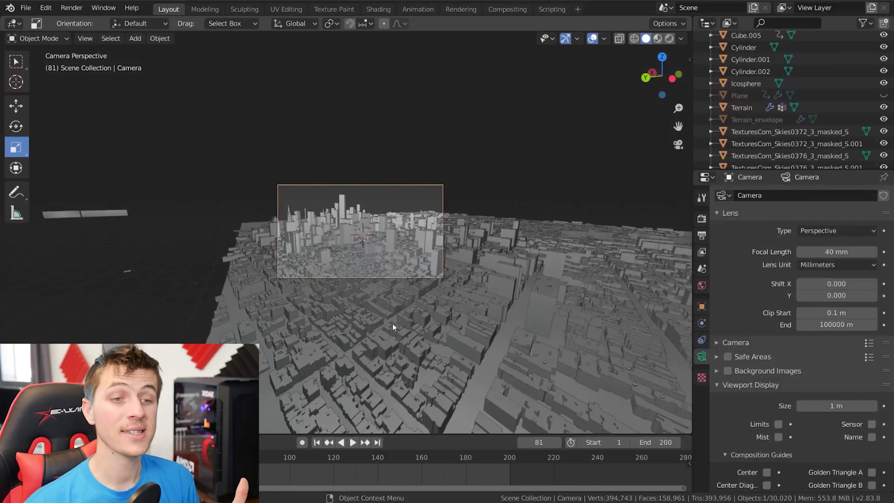
mouse_move(392, 323)
middle_mouse_down()
mouse_move(426, 334)
mouse_move(401, 322)
middle_mouse_up()
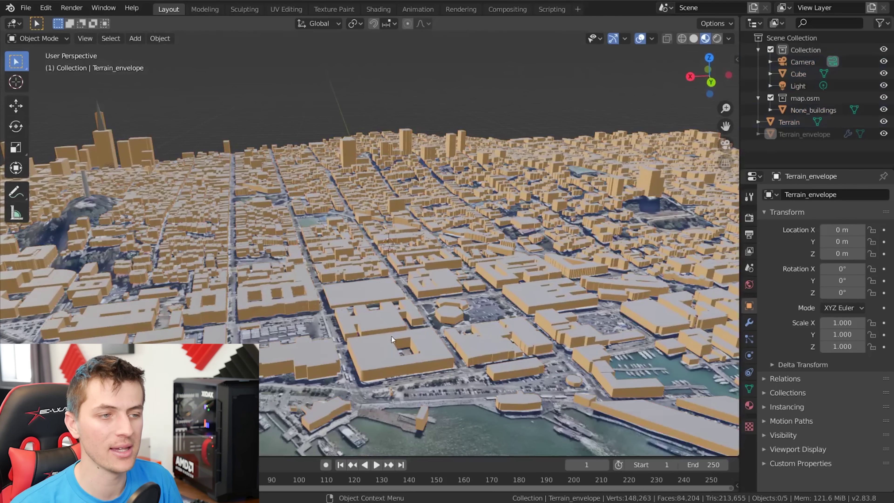
middle_click_drag(391, 336, 305, 317)
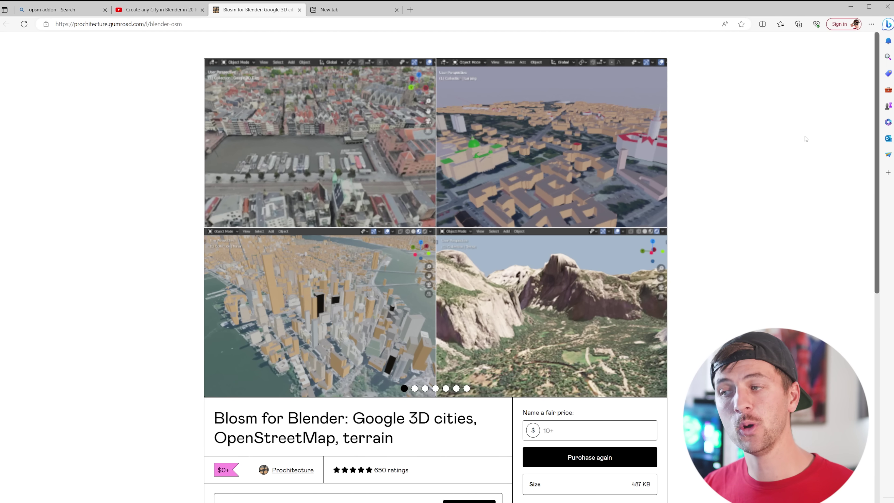
Step: Step through all Blosm preview images, from Leipzig and terrain to roof shapes, then scroll down
left_click(654, 227)
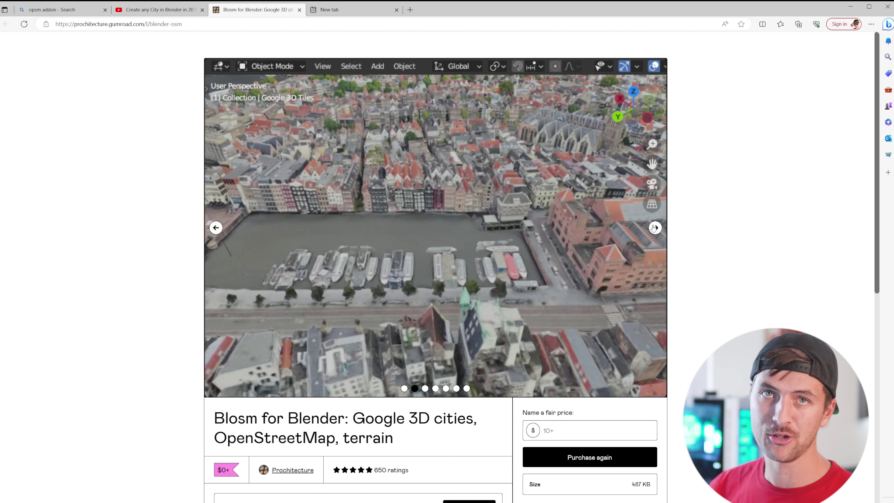
left_click(654, 227)
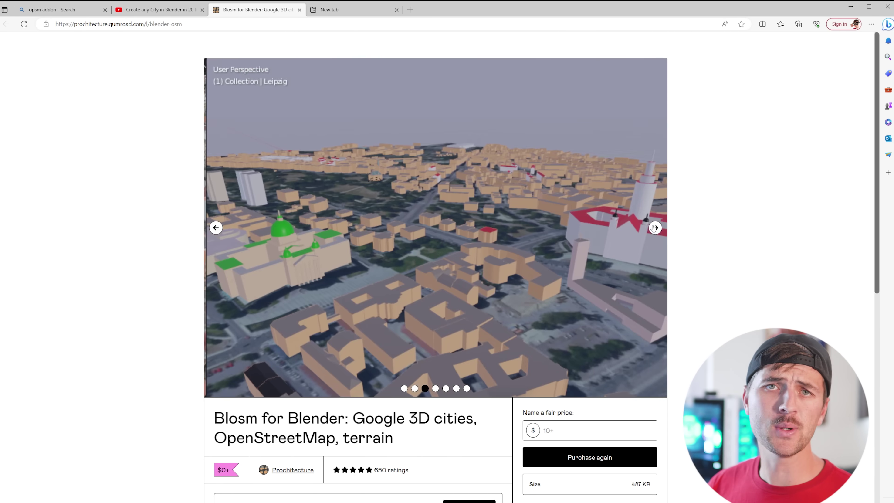
left_click(654, 228)
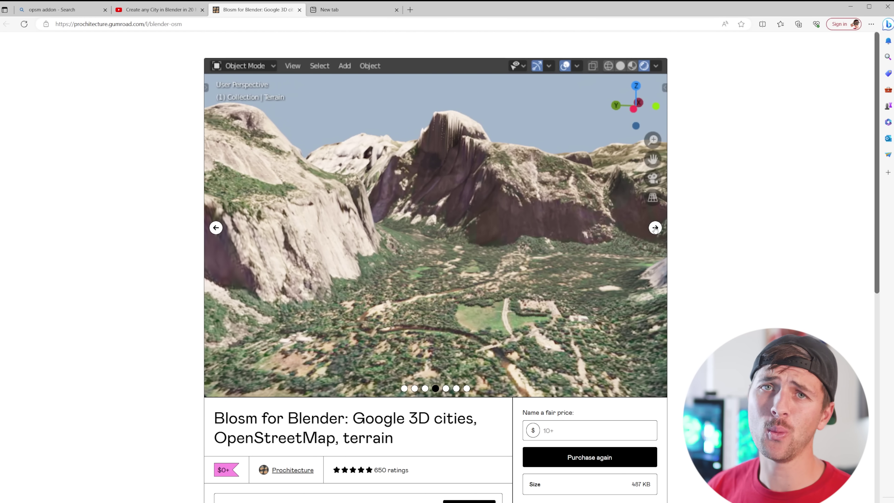
left_click(654, 228)
left_click(655, 228)
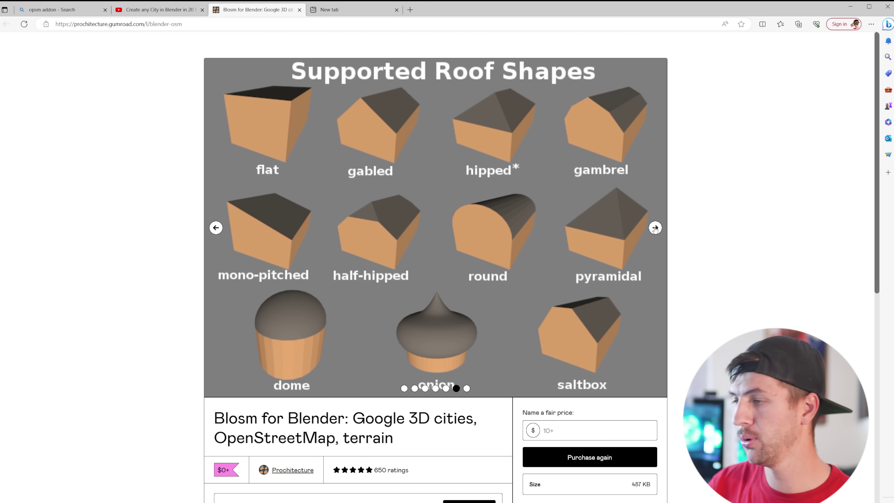
left_click(655, 228)
scroll(609, 288, "down", 7)
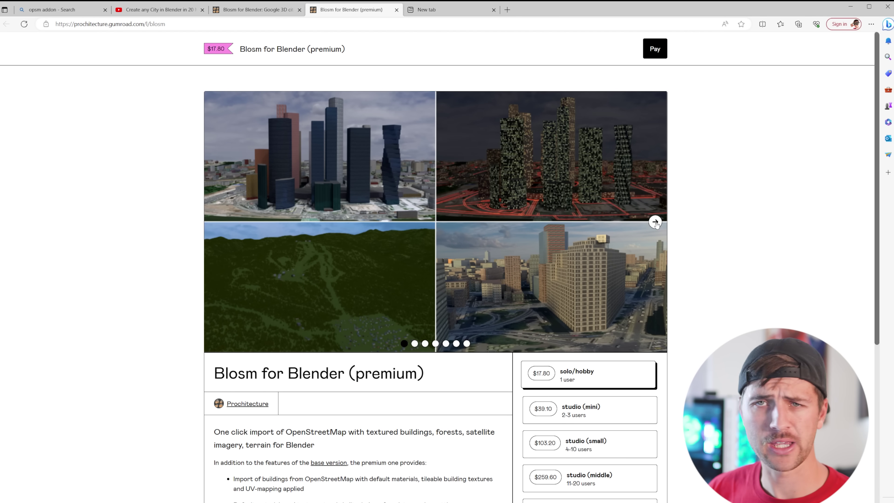
Step: Cycle through the premium previews to the night city image, then scroll to the pricing tiers
left_click(655, 222)
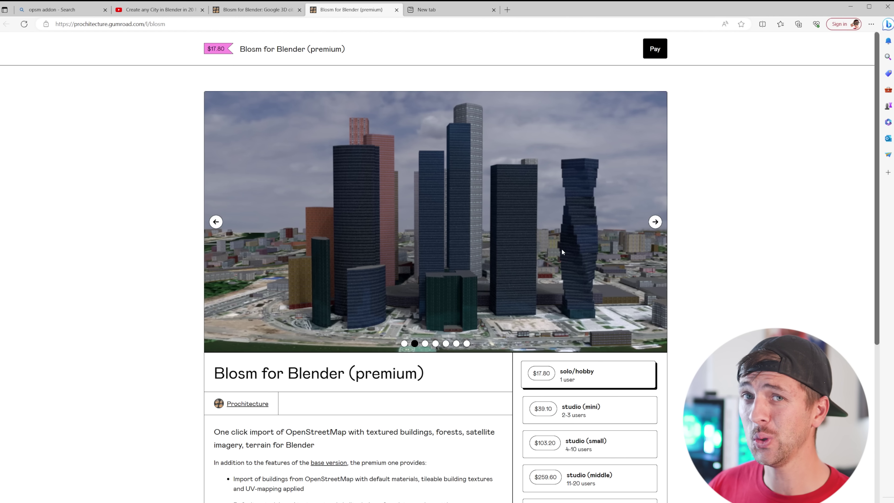
left_click(655, 222)
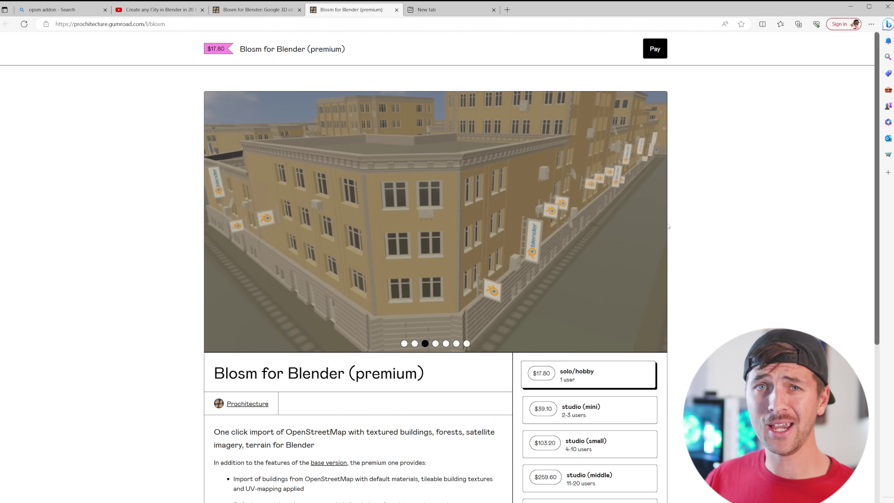
left_click(654, 222)
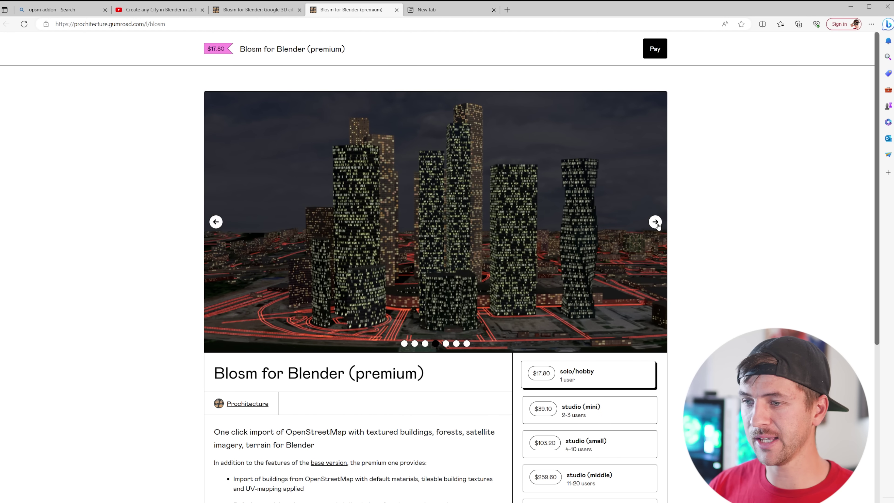
left_click(655, 222)
left_click(655, 222)
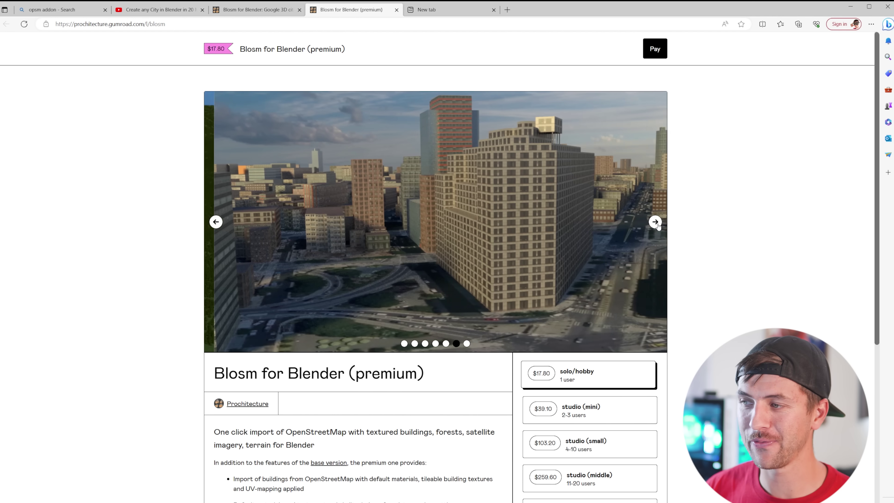
left_click(654, 222)
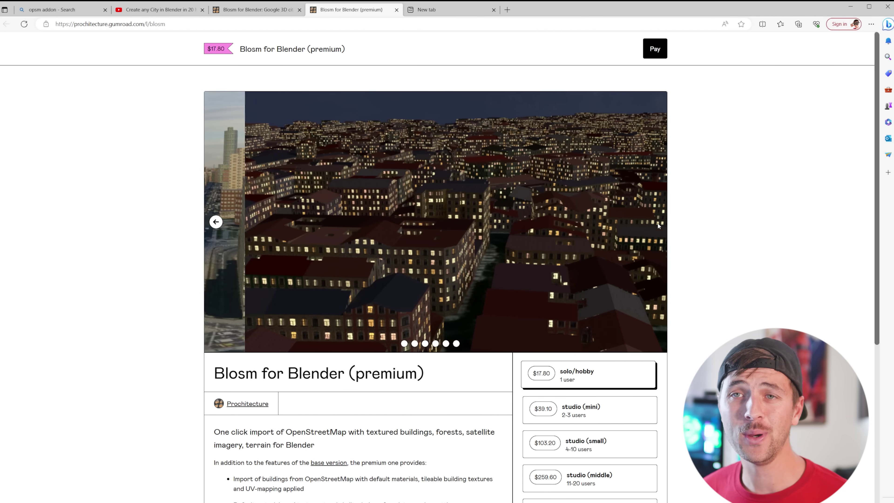
scroll(658, 225, "down", 6)
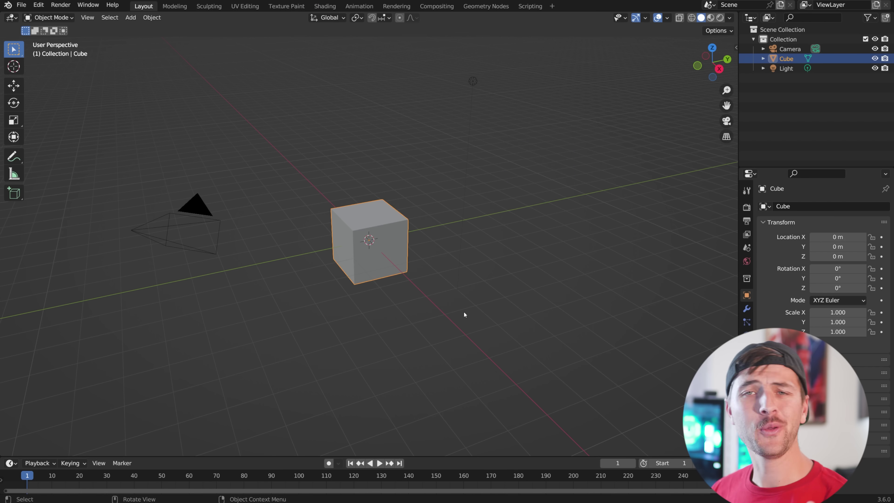
Step: Open Blender's Preferences window from the Edit menu
scroll(414, 290, "up", 3)
scroll(415, 290, "down", 3)
middle_click_drag(415, 290, 442, 294)
left_click(38, 5)
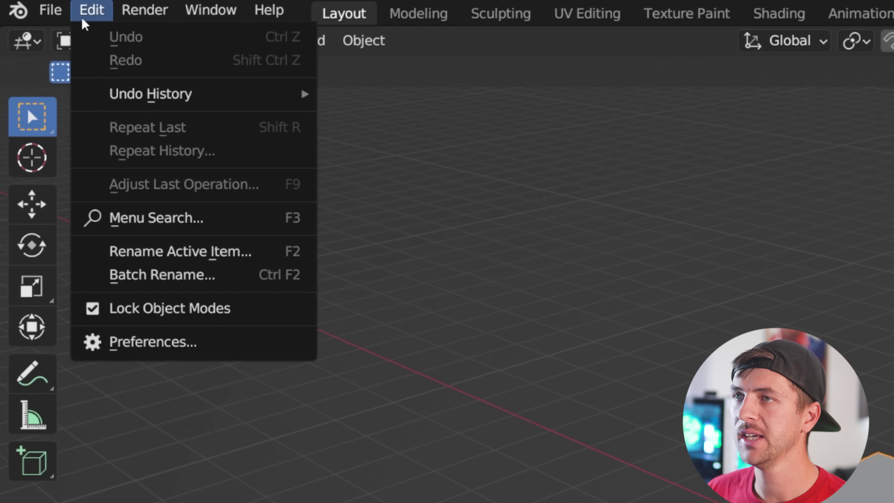
left_click(108, 145)
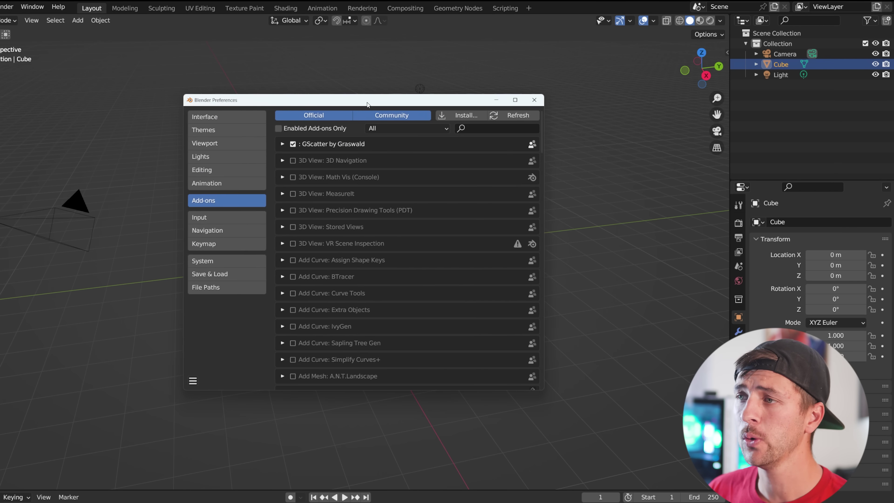
left_click_drag(367, 105, 361, 103)
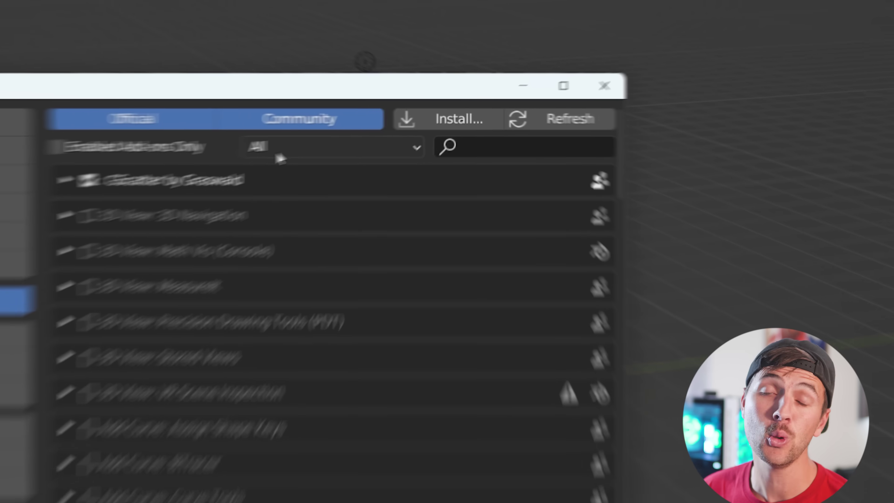
Step: Install the blosm.zip add-on and filter the add-on list to User
left_click(490, 132)
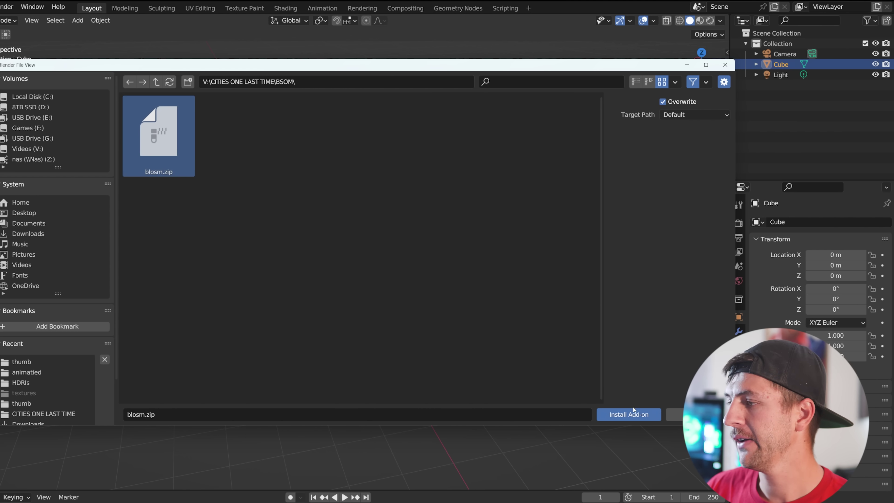
left_click(635, 412)
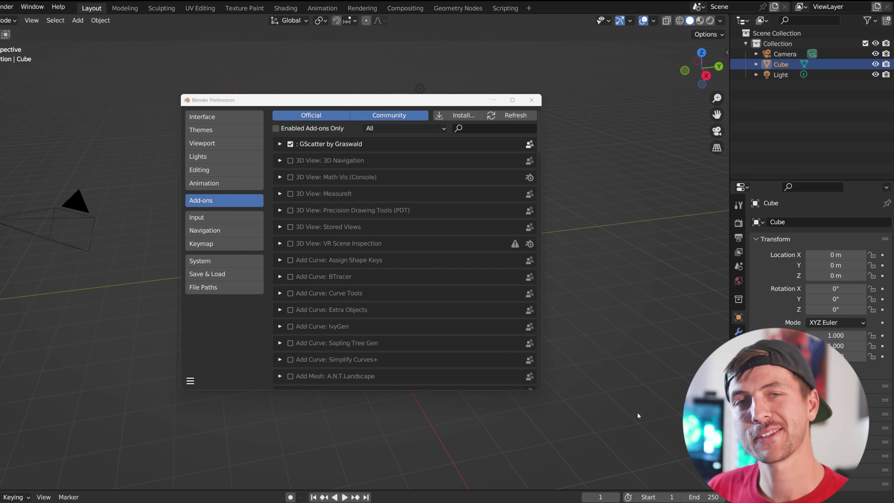
left_click(402, 129)
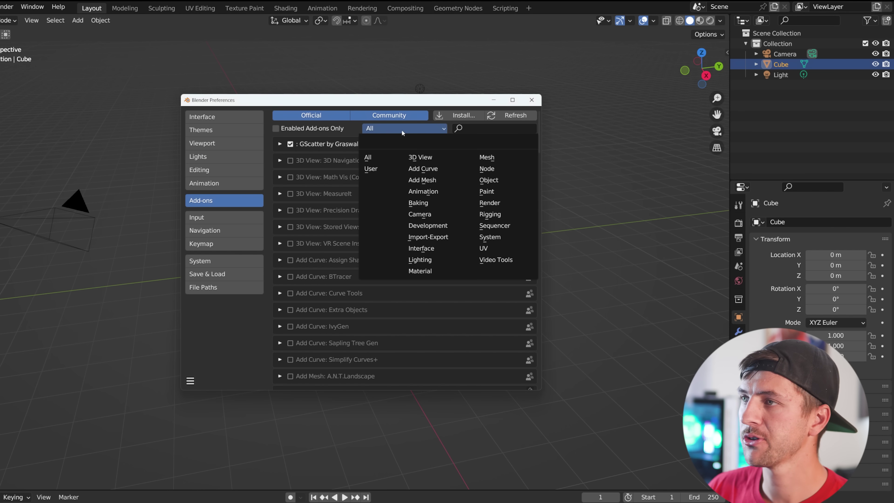
left_click(380, 169)
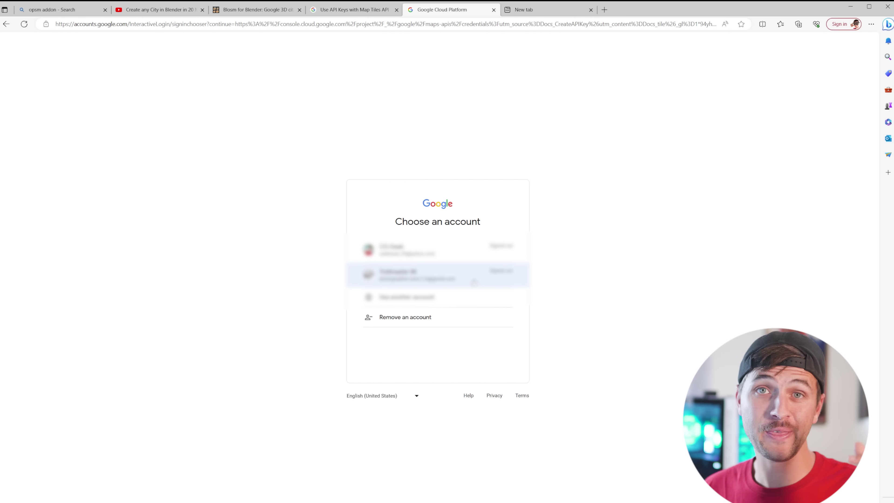
Step: Sign in with the Google account, create My Project 53495 and start the Maps Platform trial
left_click(474, 281)
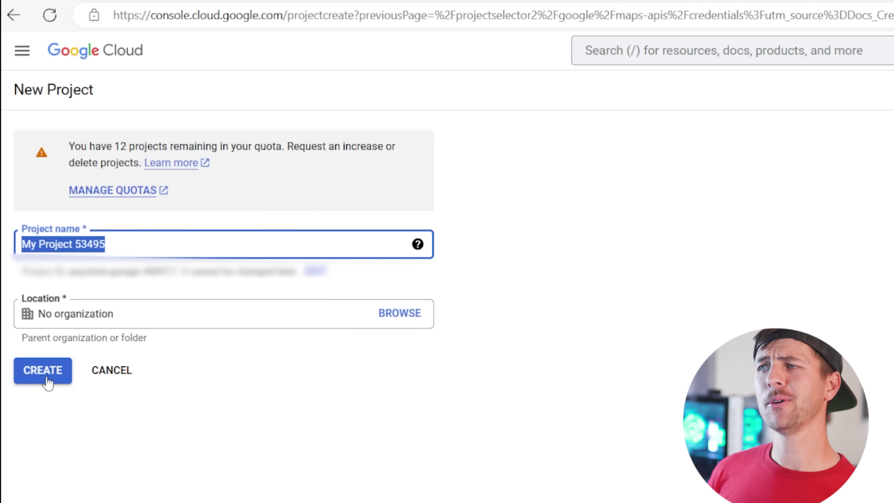
left_click(45, 375)
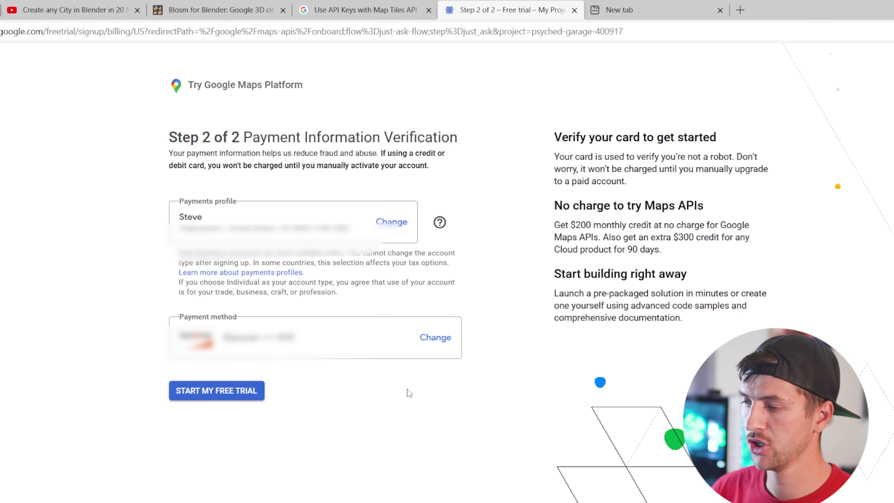
left_click(240, 391)
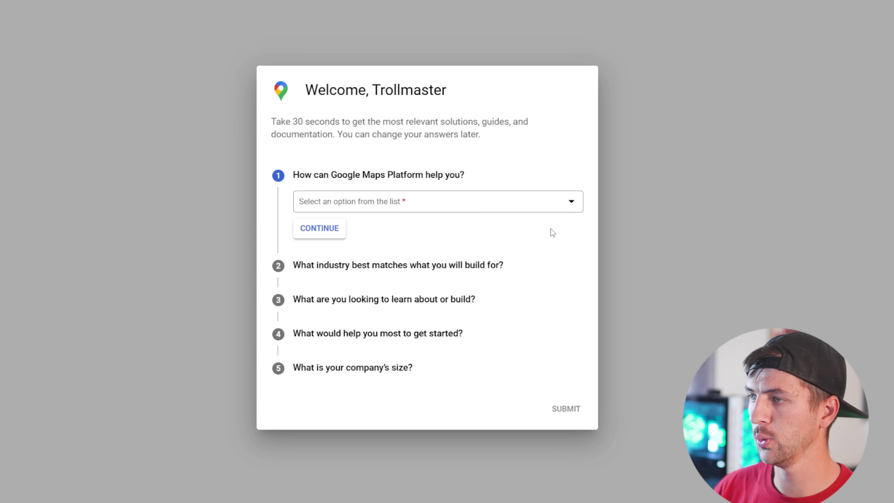
Step: Answer the first survey questions: Other as the help option, Hardware & Electronics as industry
left_click(528, 206)
left_click(413, 271)
left_click(332, 241)
left_click(381, 239)
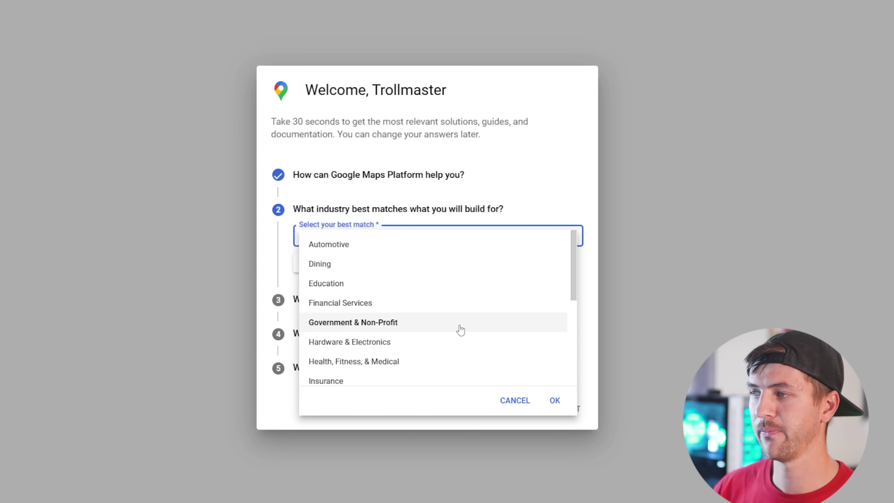
left_click(405, 341)
left_click(334, 263)
left_click(408, 271)
Step: Choose Visualize Data on Map, Other help and Web platform, then copy the generated API key
left_click(352, 337)
left_click(554, 434)
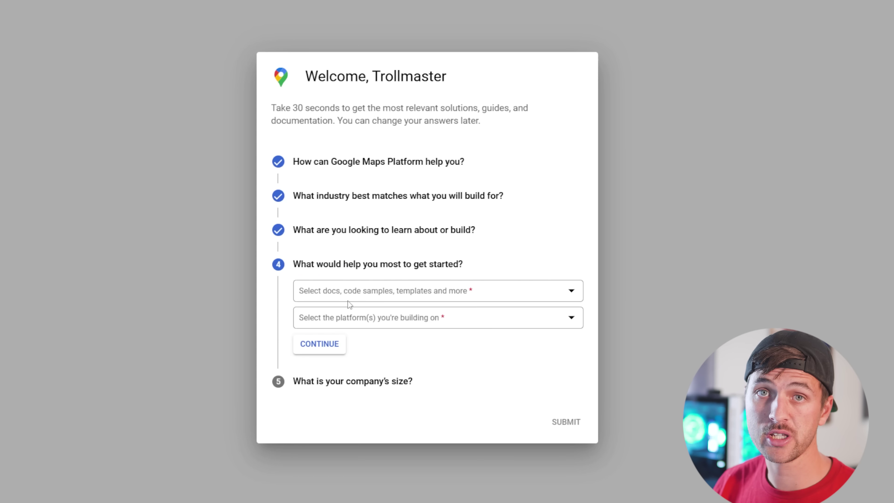
left_click(352, 290)
left_click(355, 377)
left_click(554, 407)
left_click(417, 319)
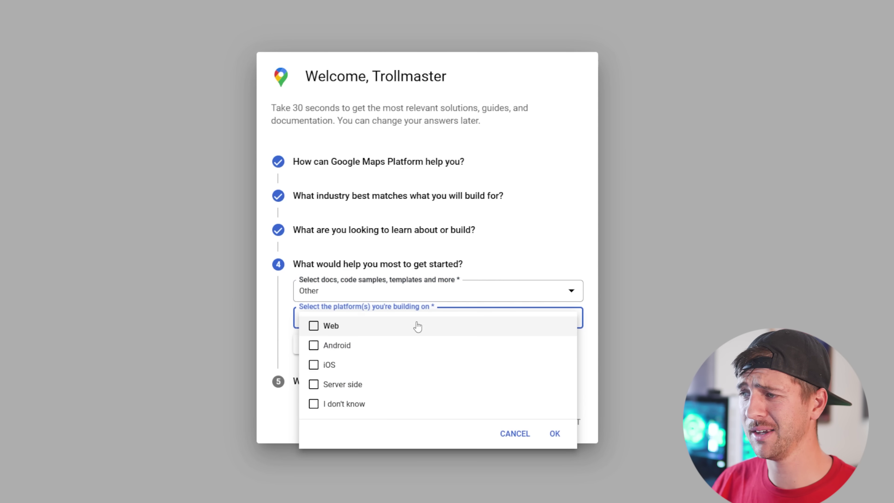
left_click(330, 326)
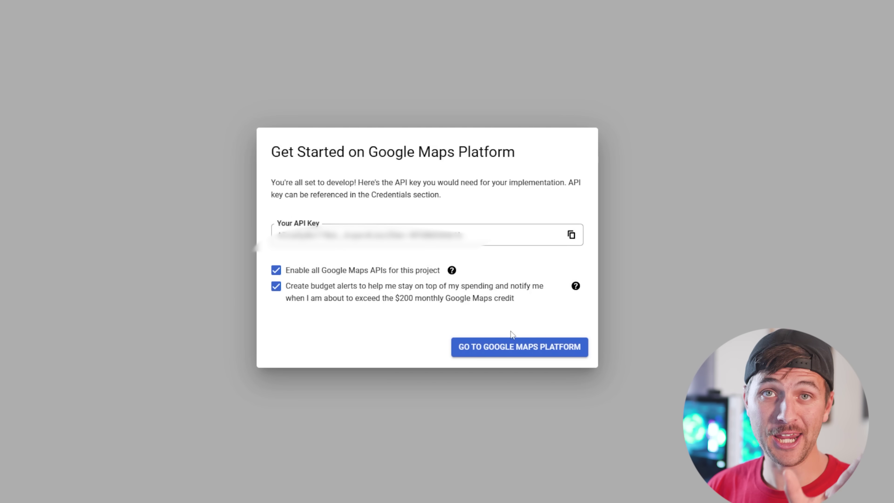
triple_click(548, 243)
left_click(571, 235)
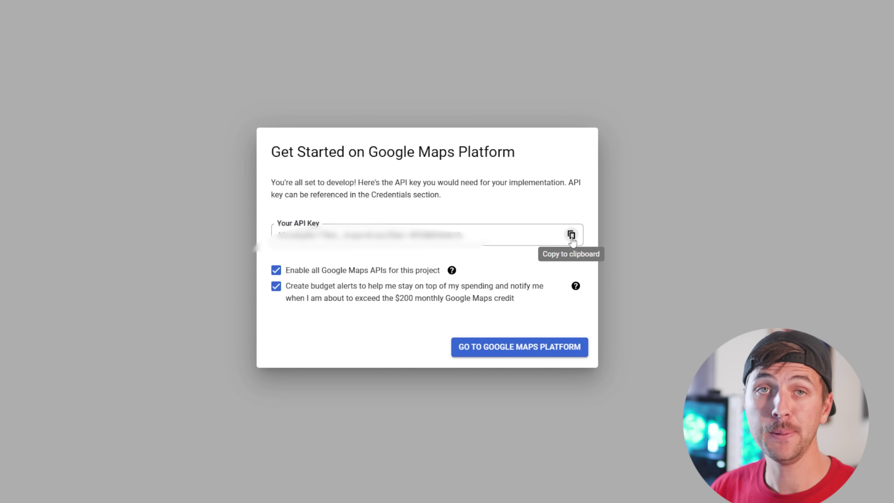
Step: Skip restricting the API key and enable the Map Tiles API under APIs & Services
left_click(546, 346)
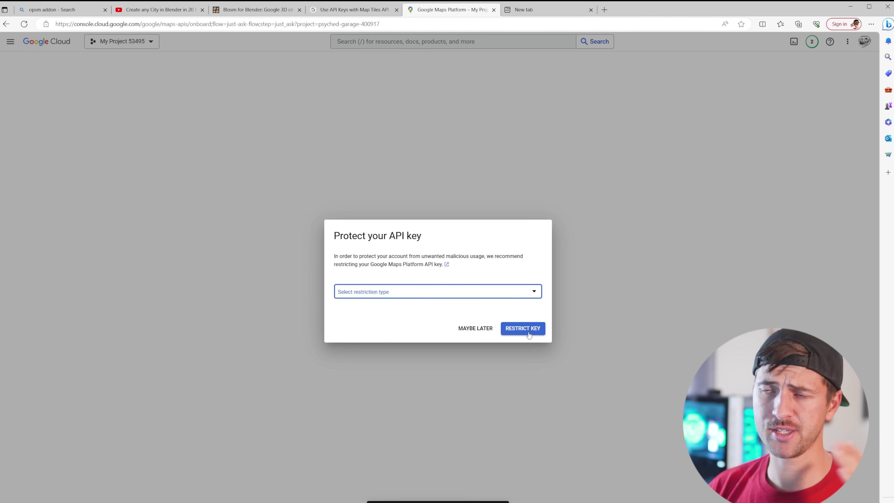
left_click(475, 328)
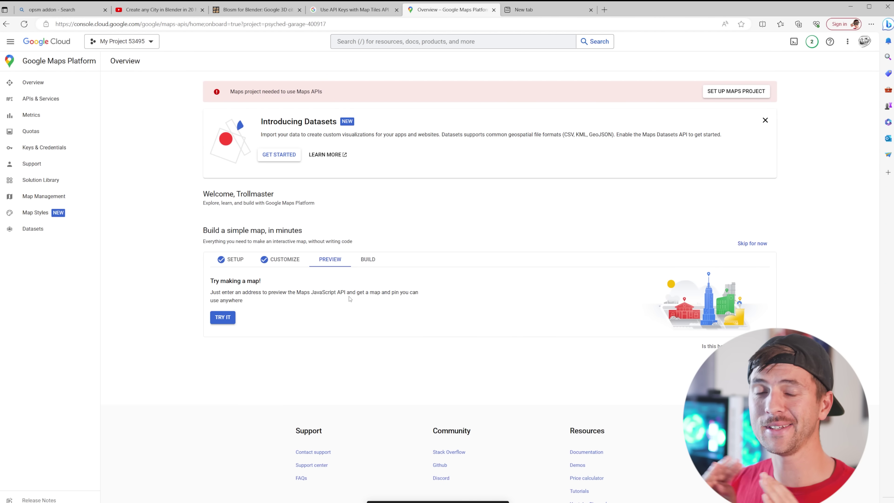
left_click(60, 101)
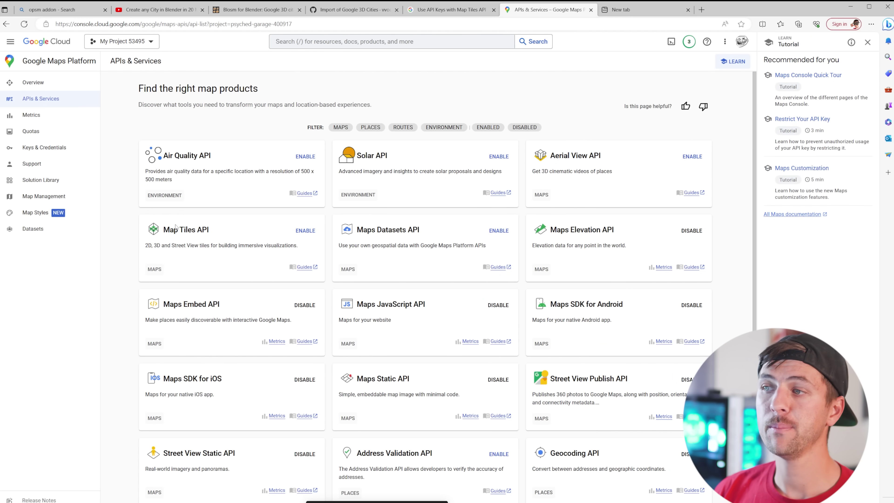
left_click(306, 230)
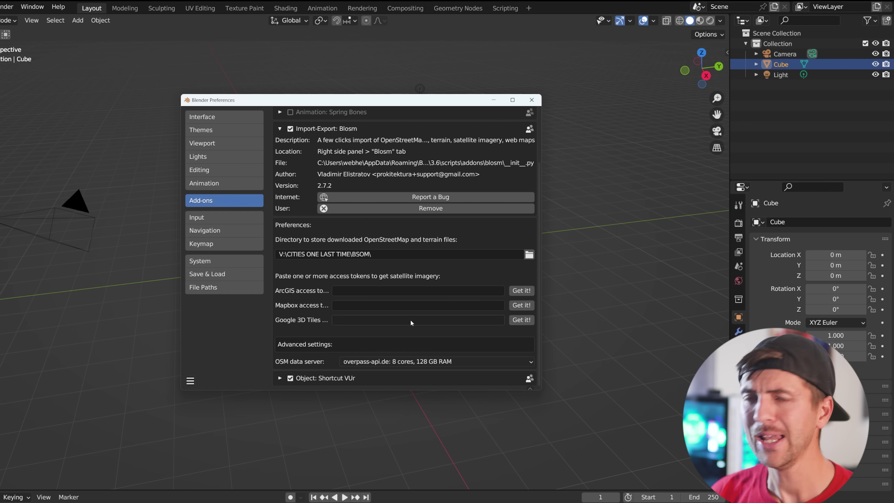
left_click(410, 320)
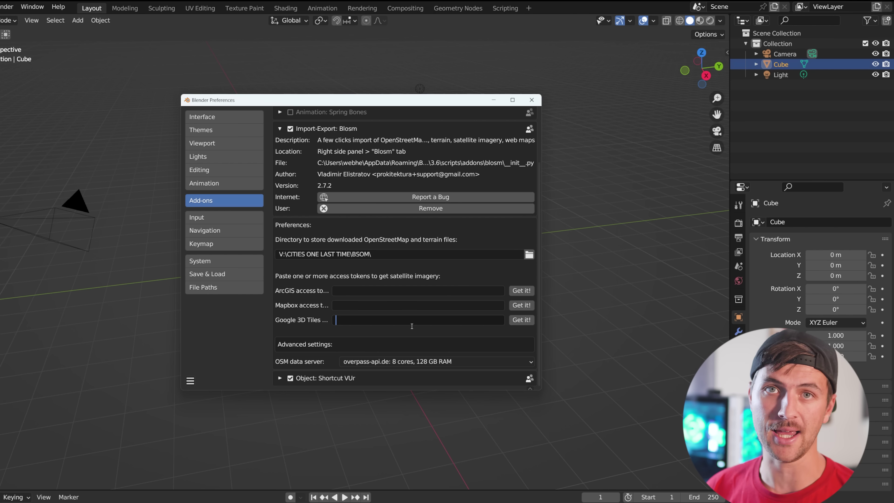
Step: Paste the API key as the Google 3D Tiles token and set downloads to V:\CITIES ONE LAST TIME\BSOM\
key("ctrl+v")
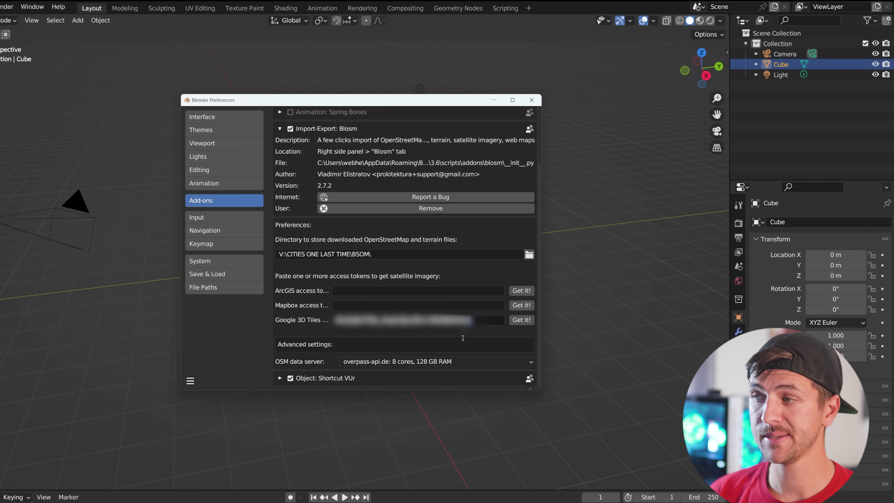
key("Return")
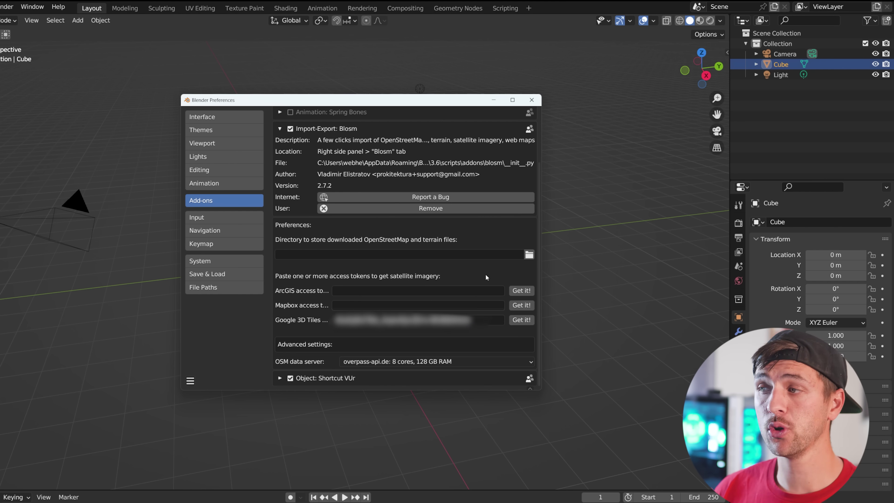
left_click(528, 255)
key("Return")
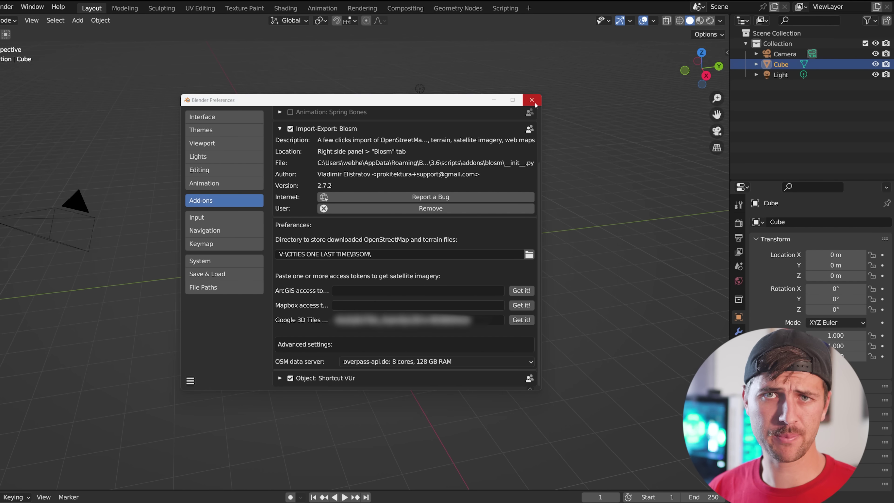
left_click(531, 100)
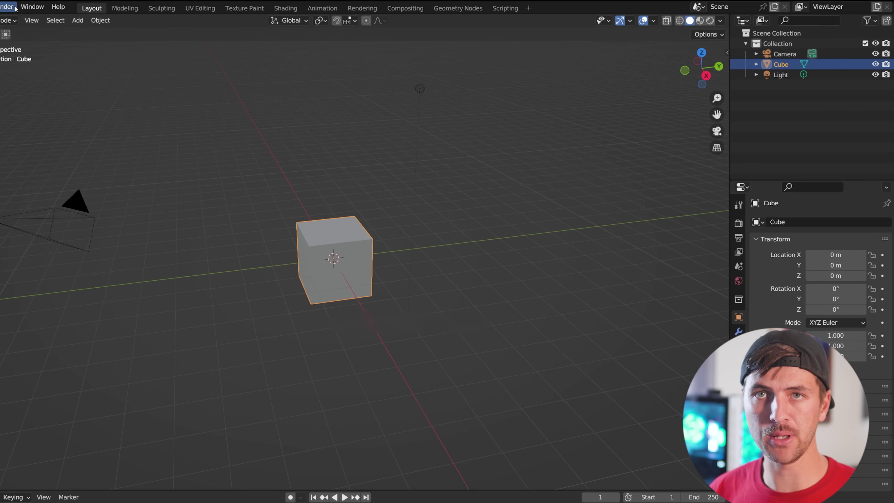
Step: Save the scene as a new .blend file
left_click(0, 7)
left_click(1, 85)
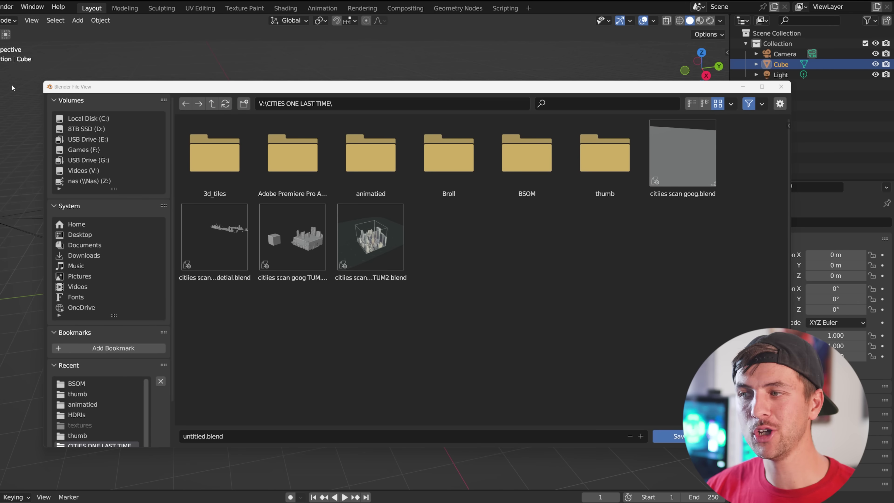
left_click(666, 437)
Step: Show the widened Blosm sidebar tab and set its import source to Google 3D Tiles
key("n")
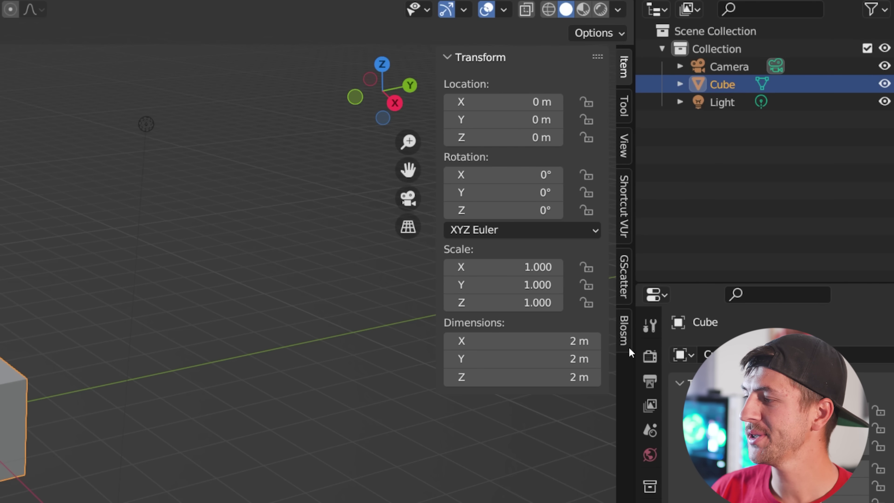
left_click(626, 346)
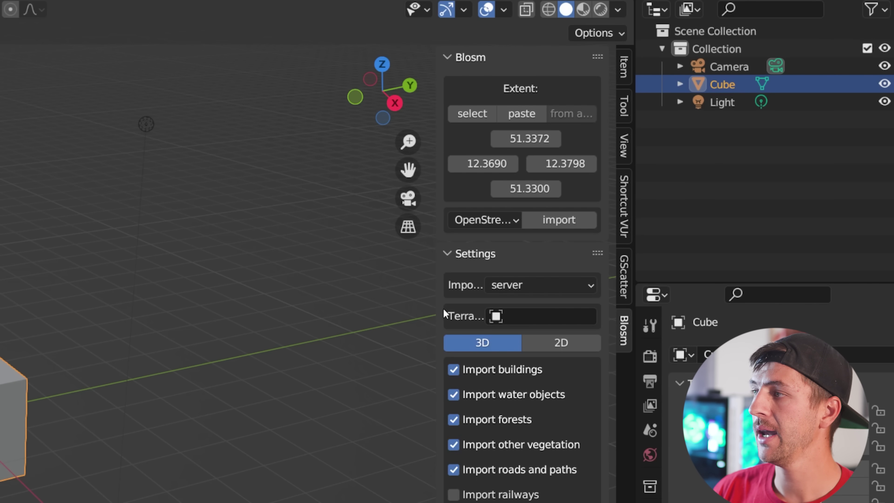
left_click_drag(443, 307, 274, 305)
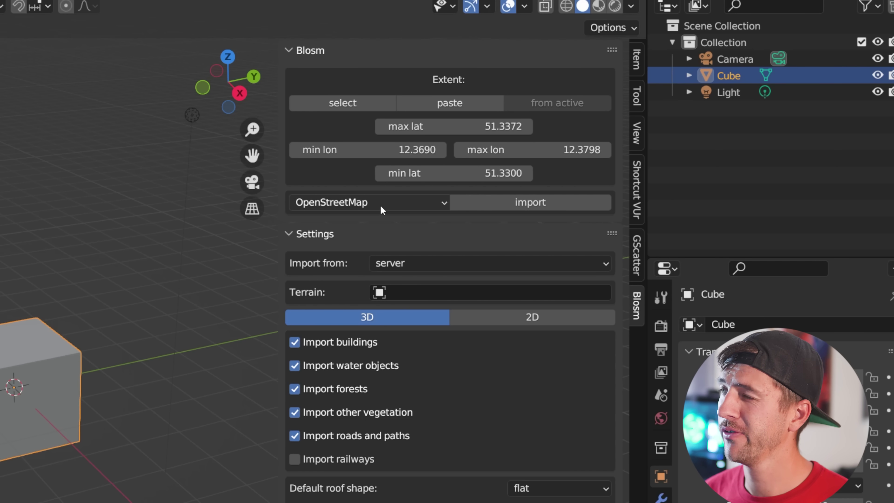
left_click(380, 203)
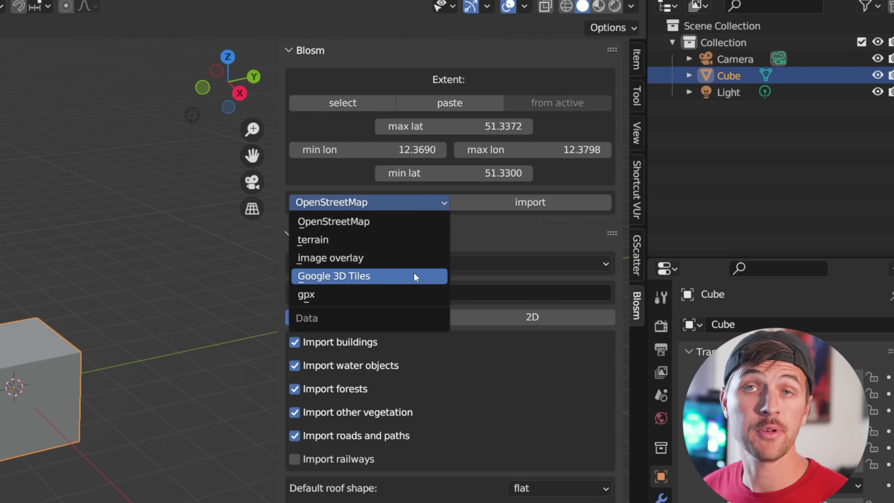
left_click(414, 277)
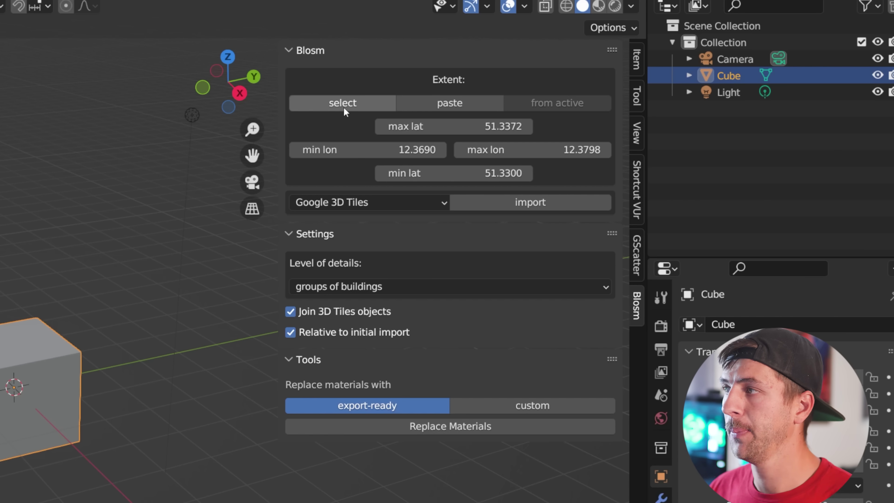
left_click(377, 103)
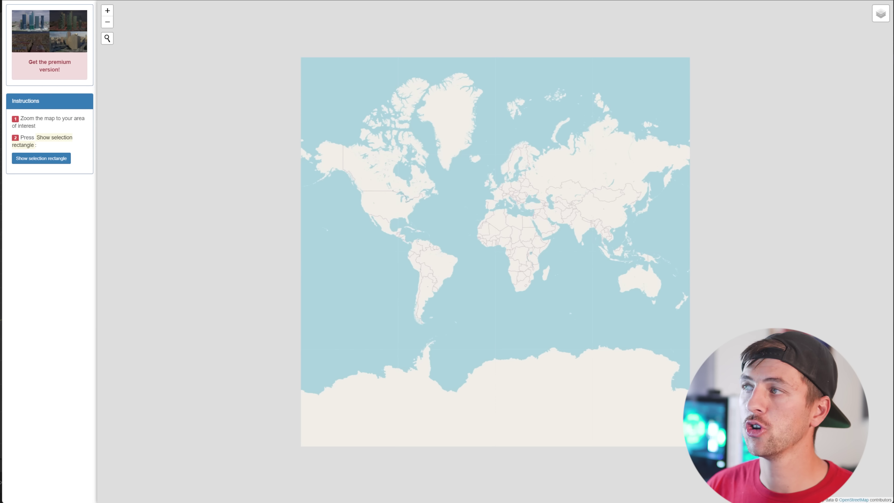
Step: Zoom and pan the extent map from the whole world down to the Upper West Side beside Central Park
scroll(455, 203, "up", 1)
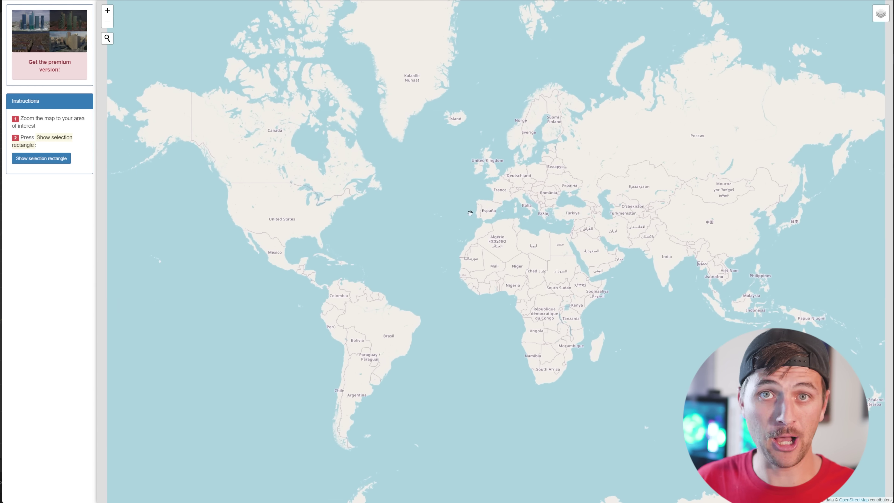
scroll(339, 200, "up", 3)
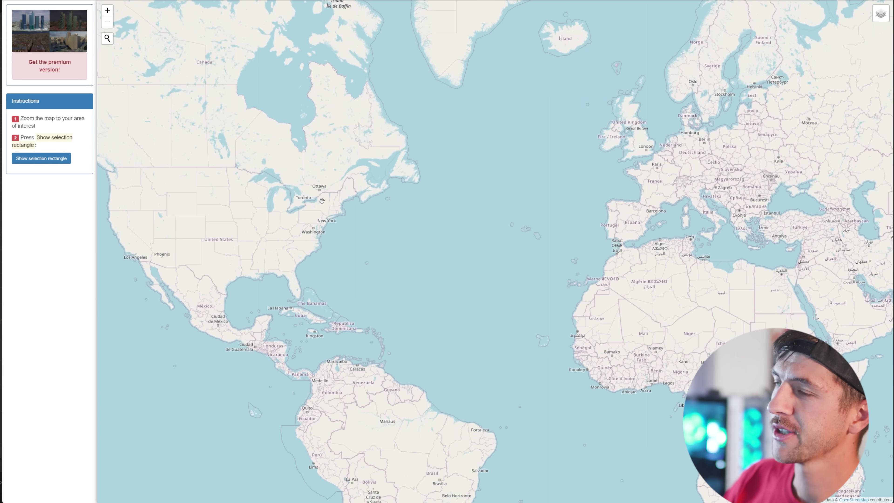
scroll(336, 250, "up", 3)
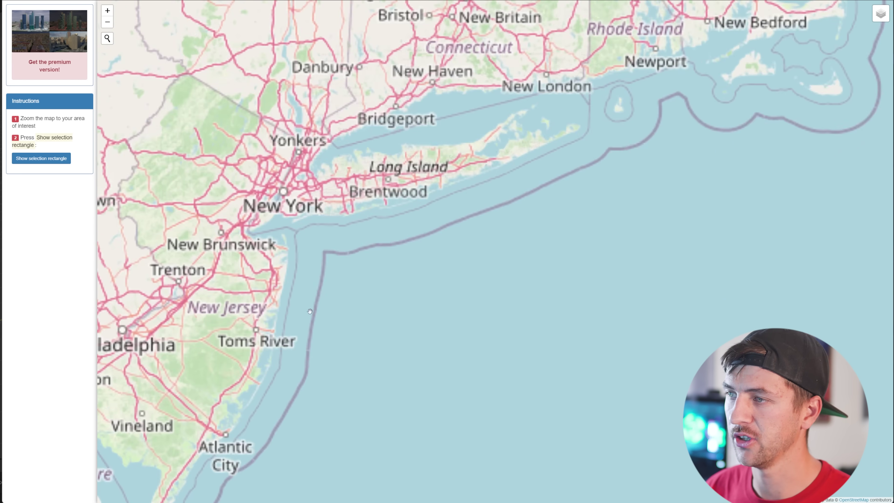
scroll(316, 203, "up", 2)
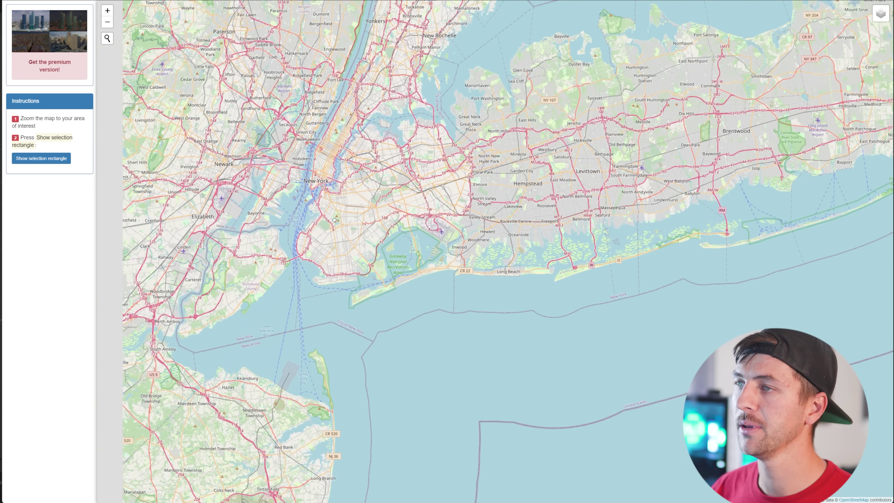
left_click_drag(426, 47, 517, 216)
scroll(507, 83, "up", 1)
scroll(516, 216, "up", 3)
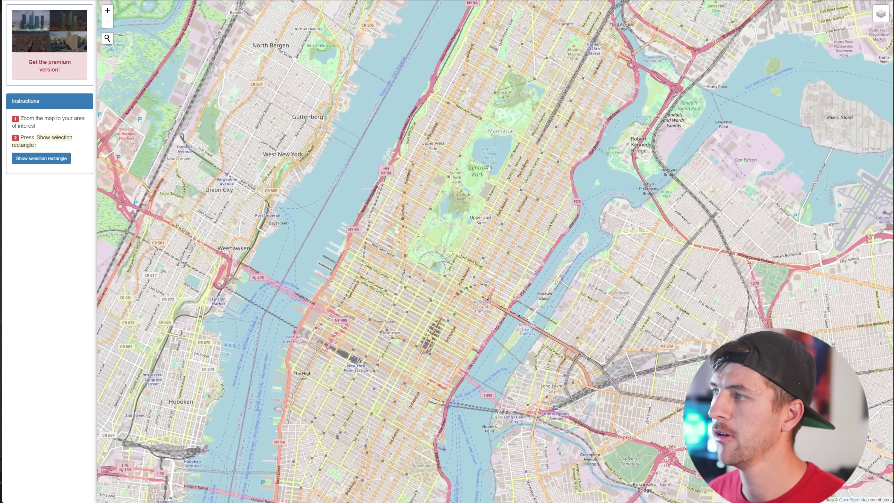
scroll(516, 216, "up", 1)
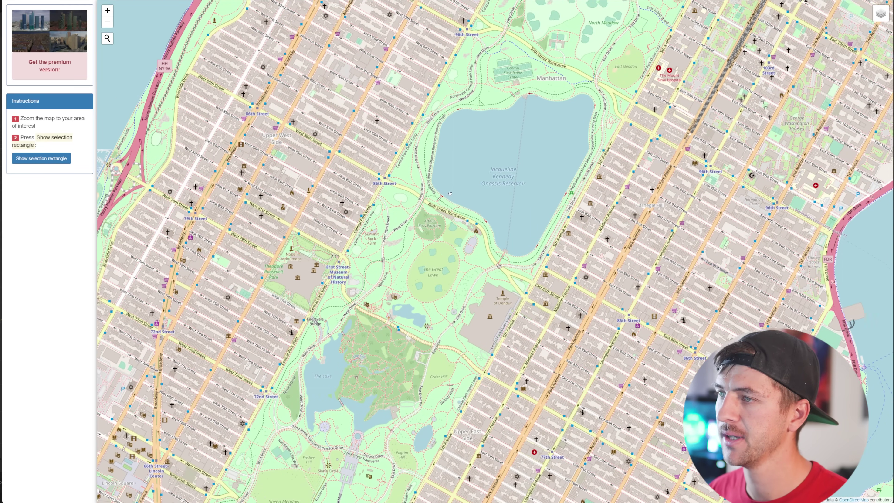
left_click_drag(450, 194, 480, 127)
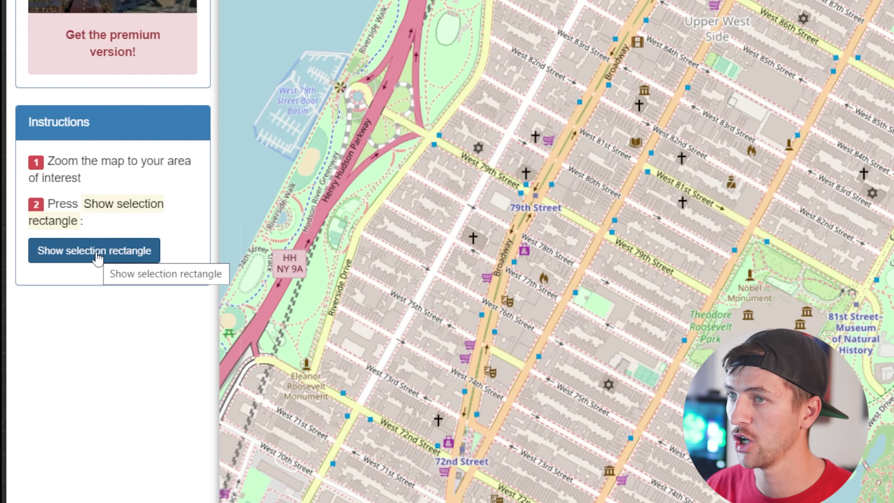
Step: Resize the Blosm map selection to a 0.1 x 0.1 km block near East 80th Street and copy its coordinates
left_click(97, 252)
left_click_drag(255, 101, 573, 266)
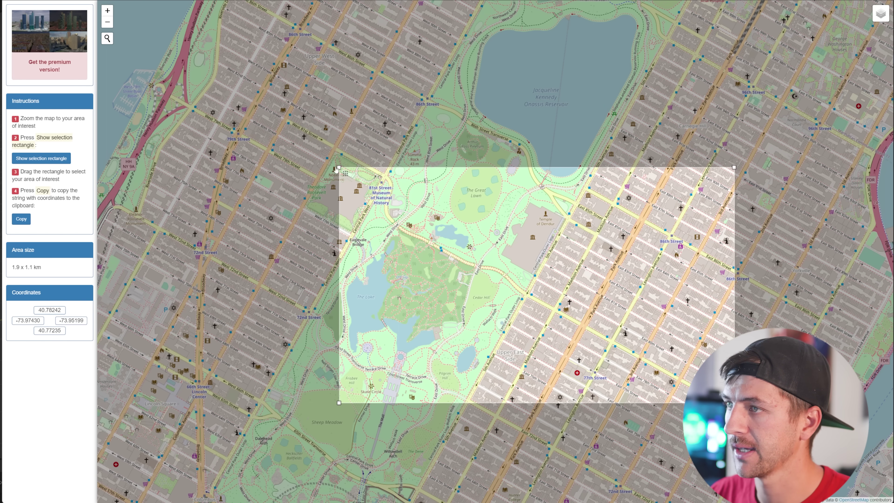
scroll(741, 424, "up", 1)
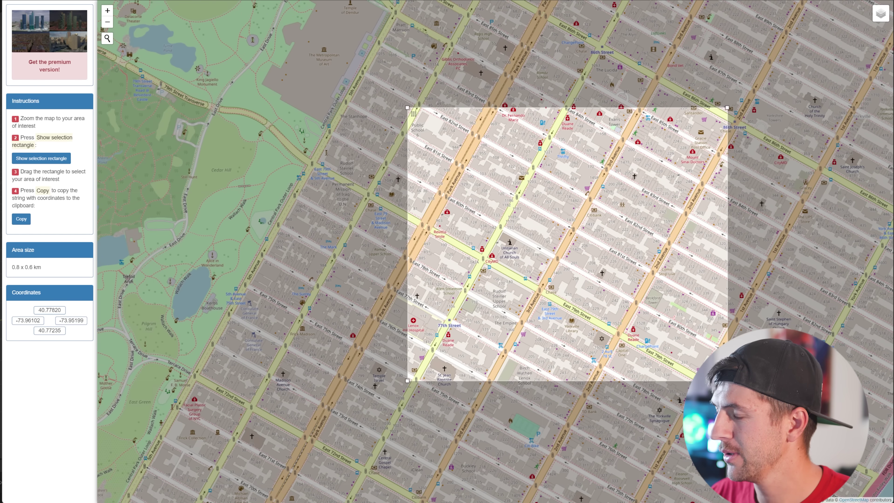
left_click_drag(726, 380, 525, 230)
scroll(512, 240, "up", 2)
scroll(506, 243, "down", 2)
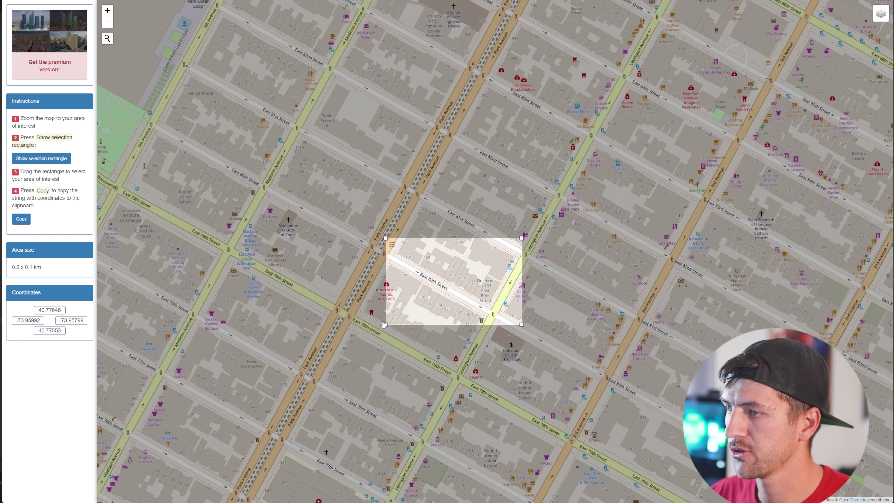
left_click_drag(384, 324, 385, 276)
left_click_drag(385, 234, 393, 199)
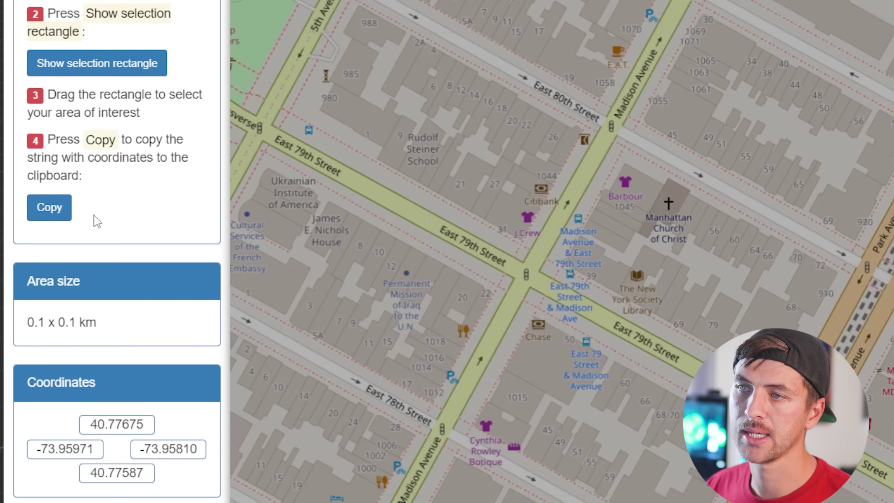
left_click(62, 212)
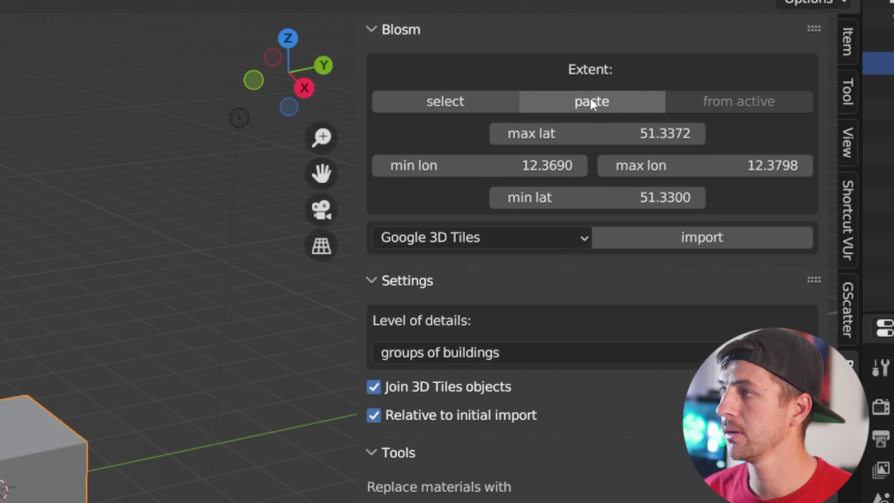
Step: Paste the copied extent into Blosm and set Level of details to 'buildings with more details'
left_click(594, 108)
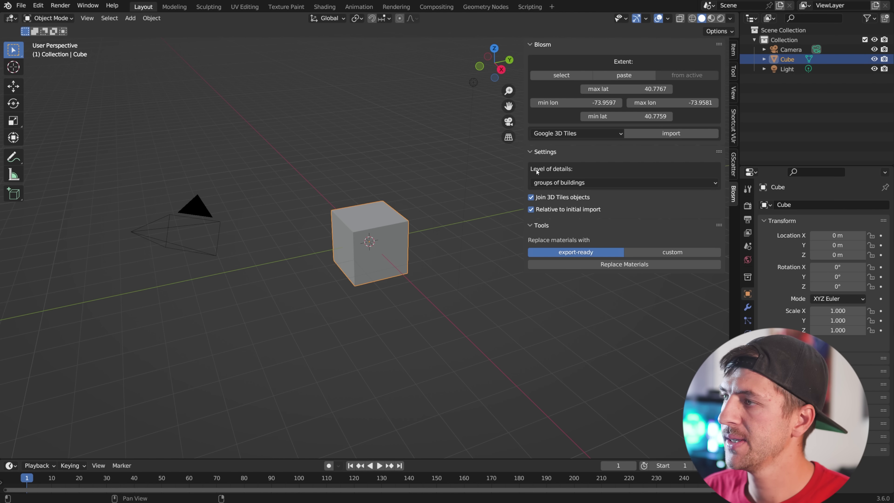
left_click(584, 182)
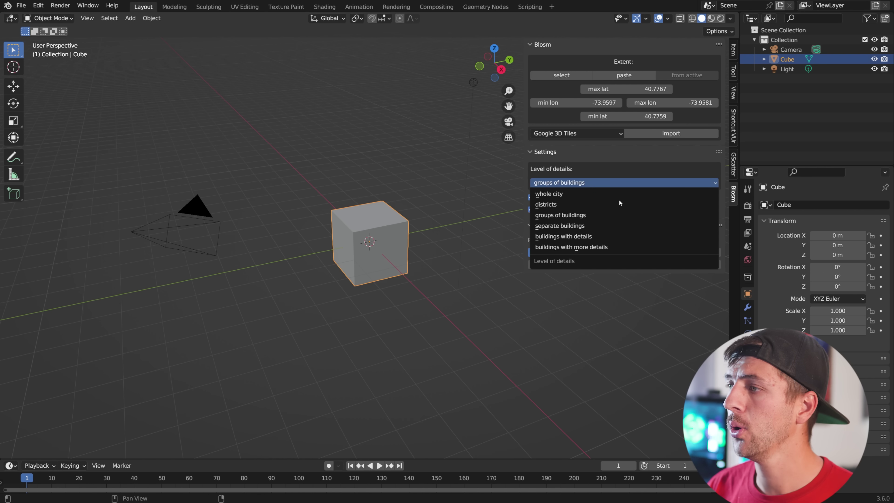
left_click(625, 244)
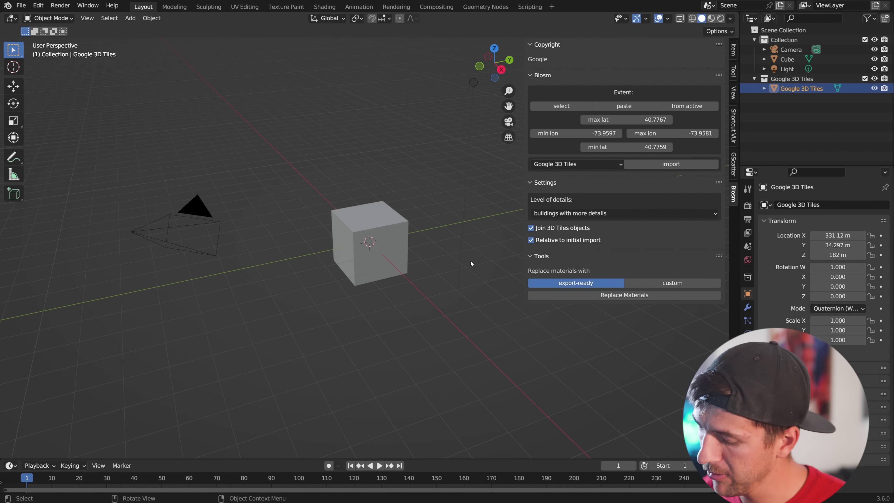
Step: Frame the imported city tiles and snap them to the 3D cursor at the world origin
key("period")
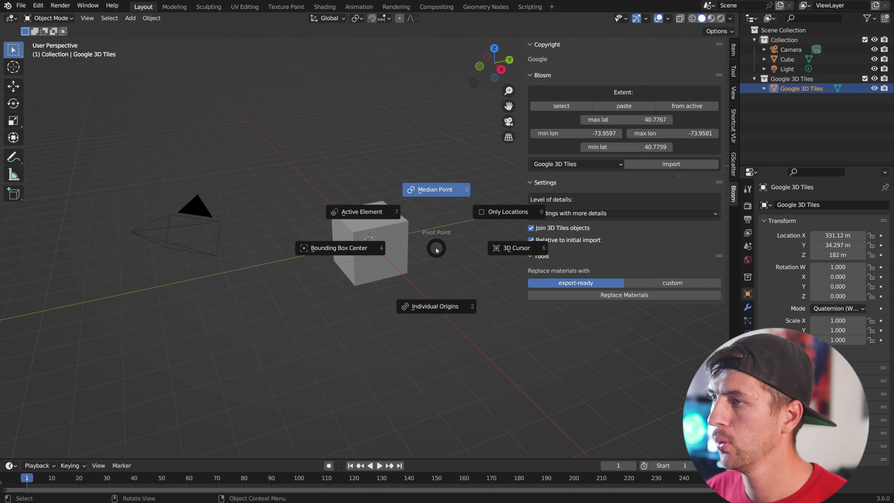
left_click(436, 250)
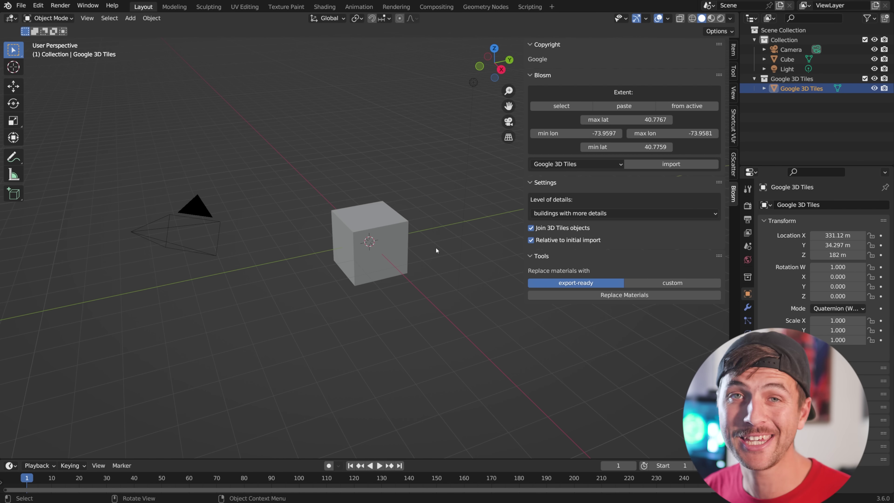
key("KP_Decimal")
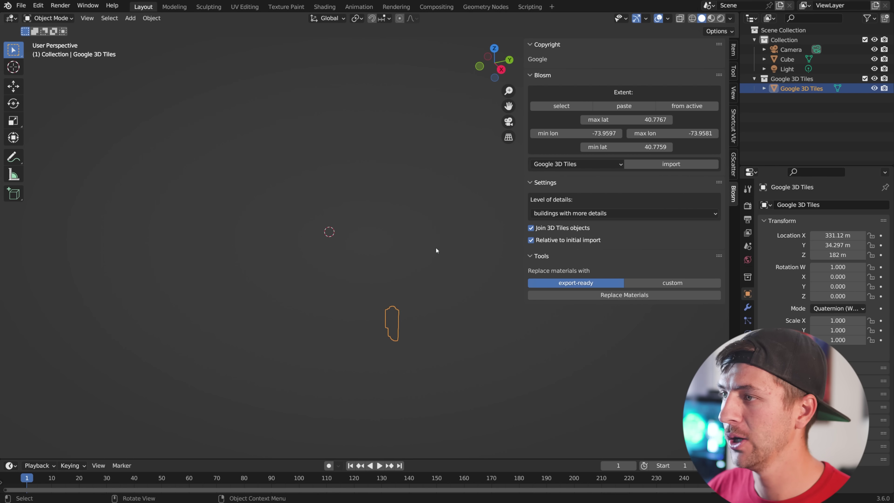
middle_click_drag(377, 282, 486, 345)
key("shift+s")
left_click(556, 393)
Step: Scale the city tiles to 0.1 and view them in Material Preview, orbiting around the textured block
type("s")
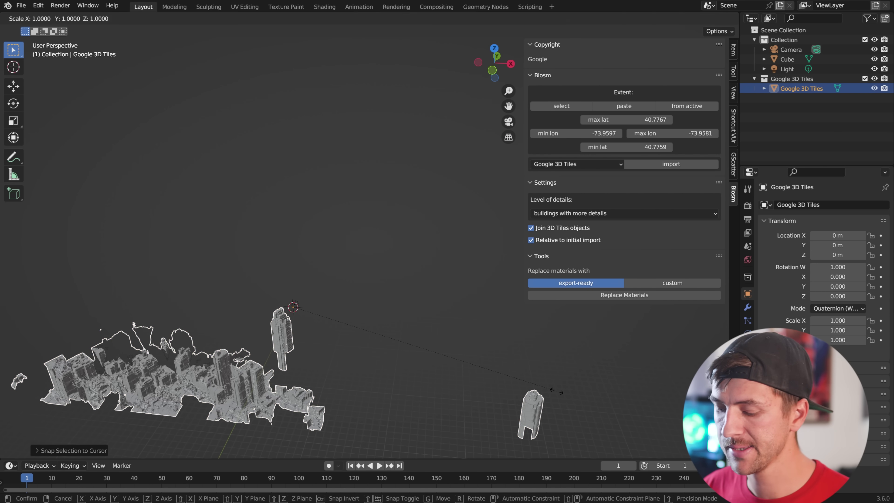
type(".1")
key("Return")
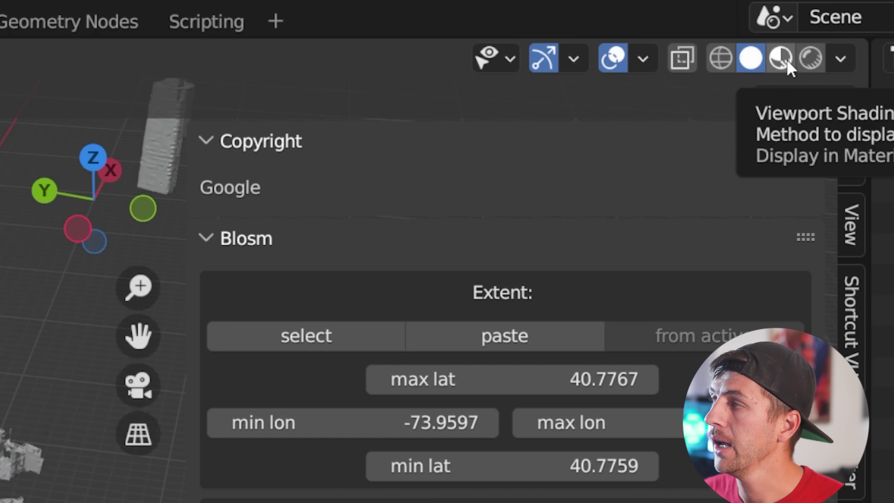
left_click(787, 65)
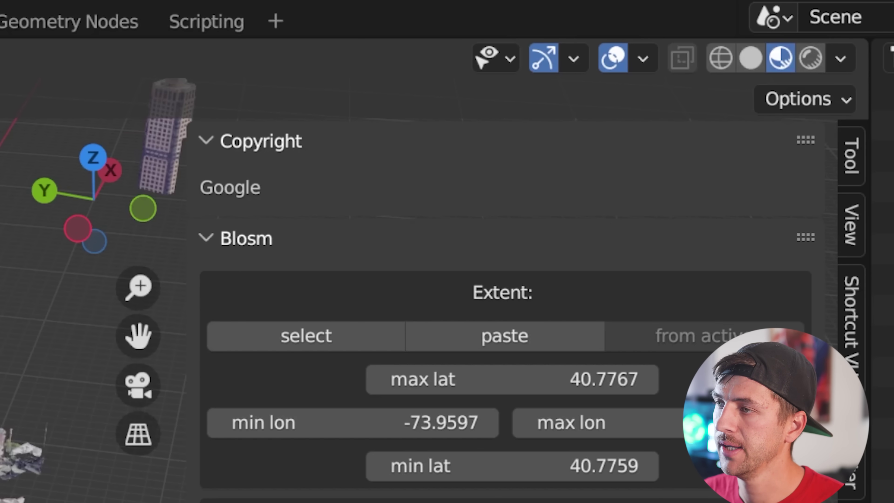
scroll(387, 246, "up", 4)
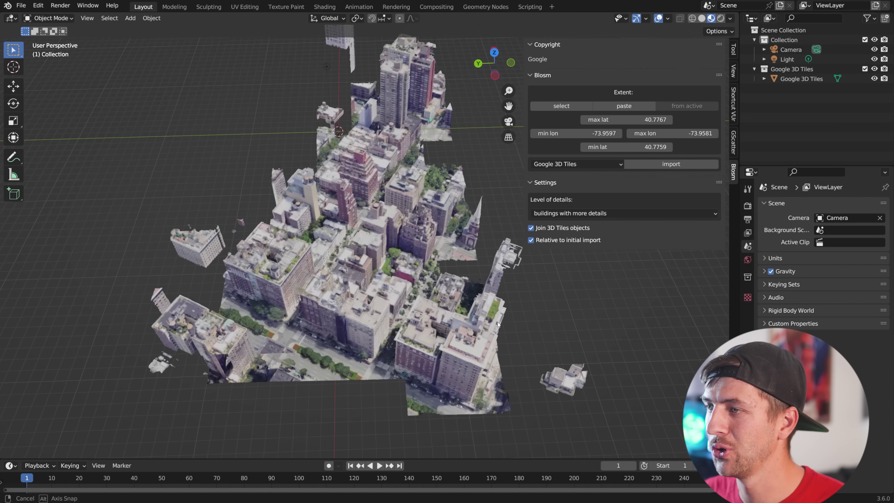
middle_click_drag(387, 268, 287, 359)
scroll(287, 358, "up", 3)
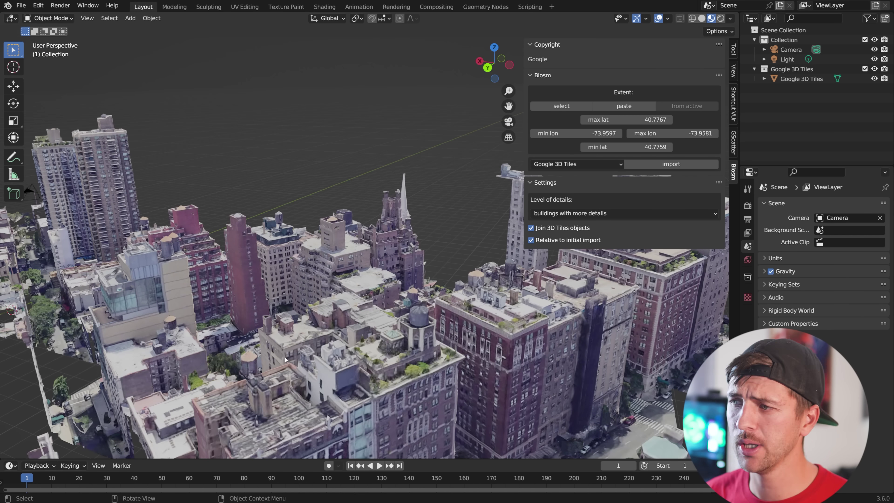
scroll(285, 358, "up", 6)
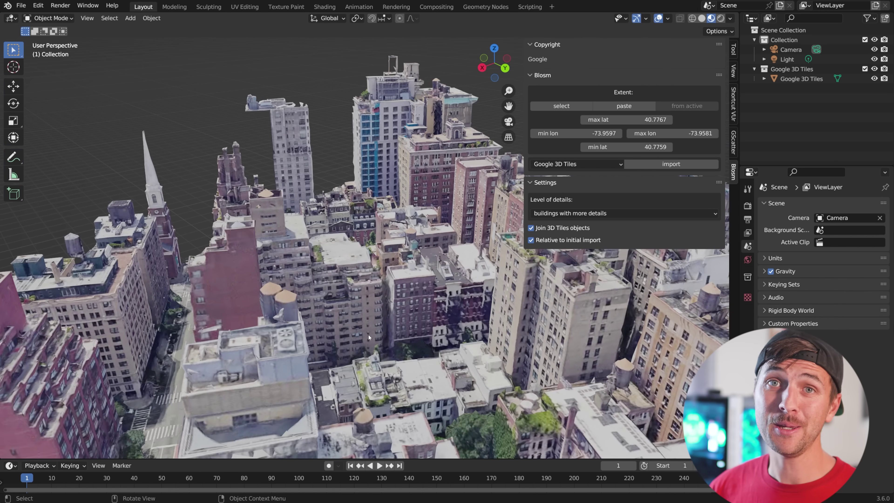
middle_click_drag(368, 334, 354, 373)
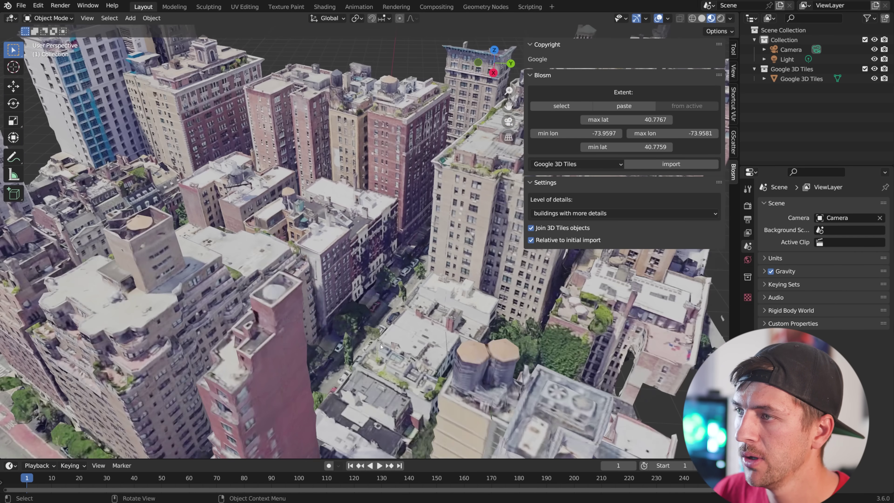
middle_click_drag(380, 344, 407, 341)
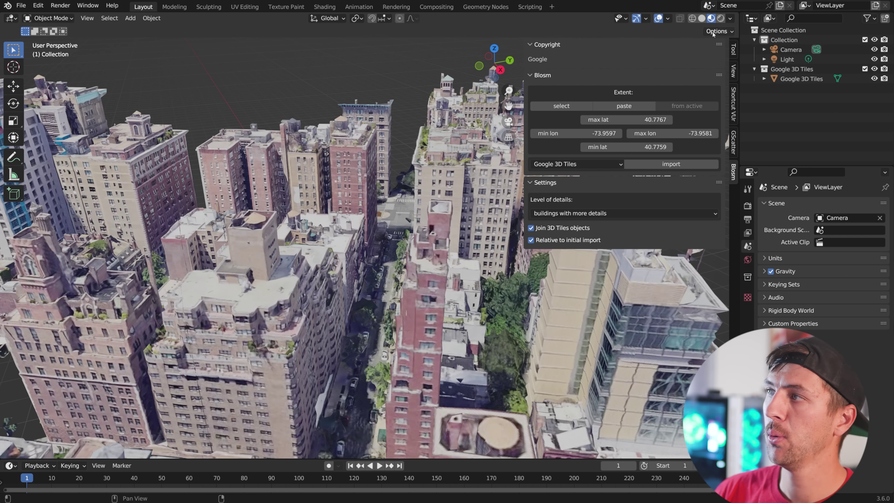
Step: Set the render engine to Cycles and change the scene light to a Sun
left_click(747, 206)
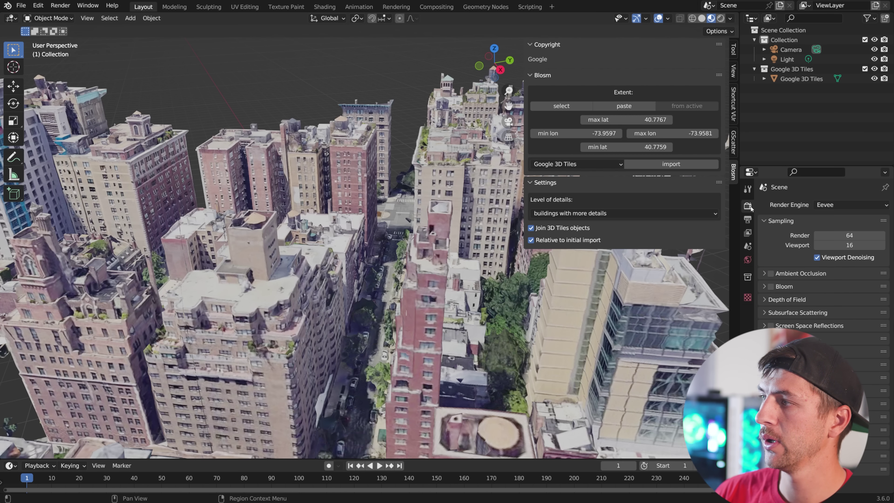
left_click(844, 205)
left_click(837, 236)
left_click(788, 59)
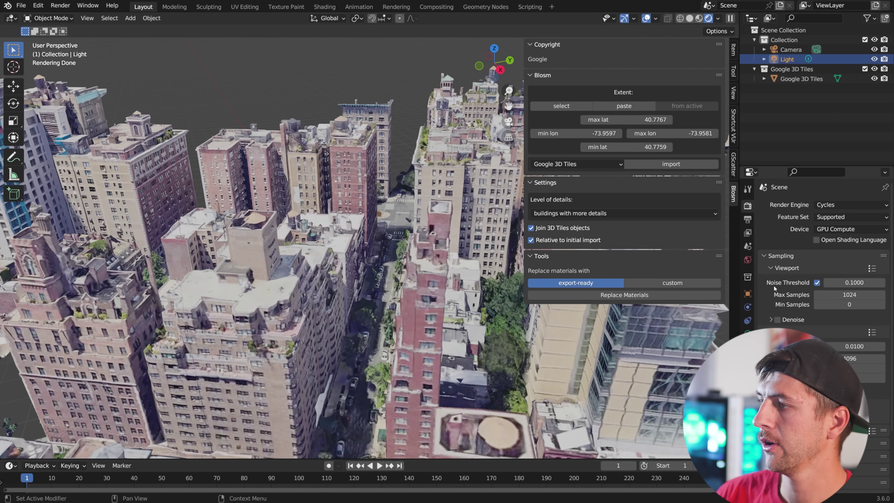
left_click(808, 59)
left_click(808, 248)
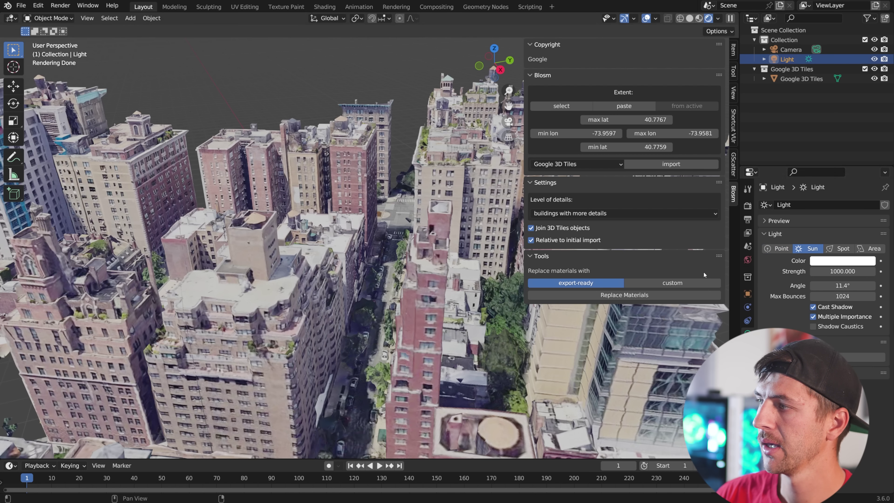
double_click(831, 272)
Step: Select and frame the Google 3D Tiles object and show its enlarged material slot list
left_click(801, 79)
key("KP_Decimal")
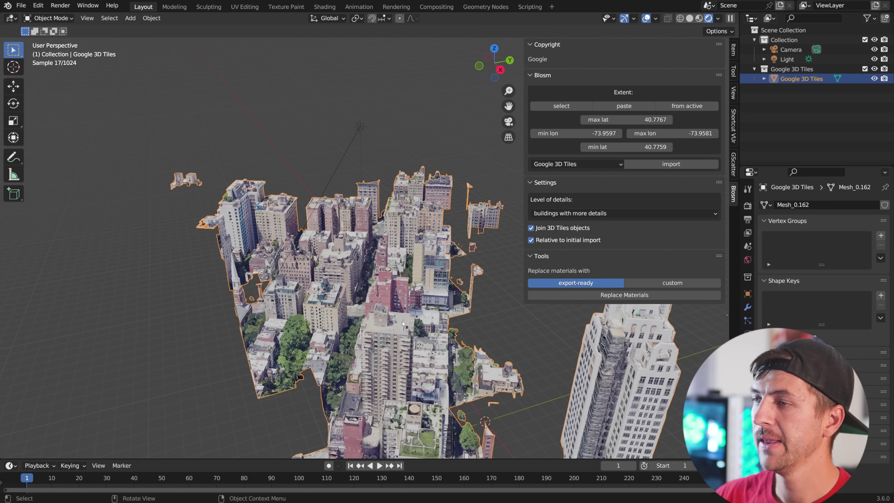
scroll(366, 352, "up", 5)
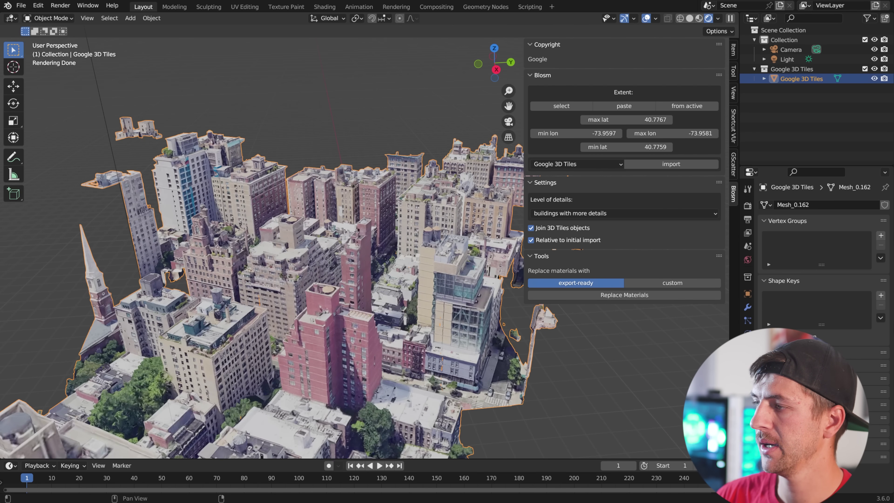
left_click(748, 375)
left_click_drag(787, 255, 787, 338)
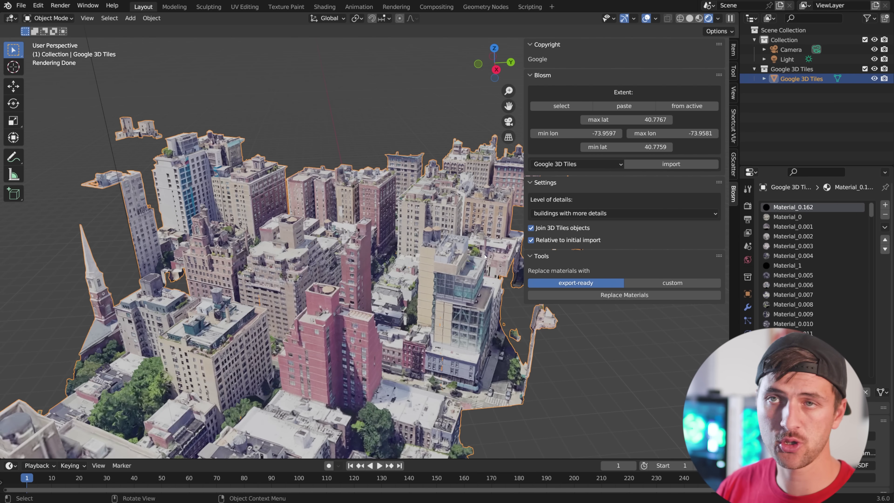
scroll(382, 270, "up", 3)
Step: Split the 3D viewport into two side-by-side views of the city
middle_click_drag(381, 270, 357, 288)
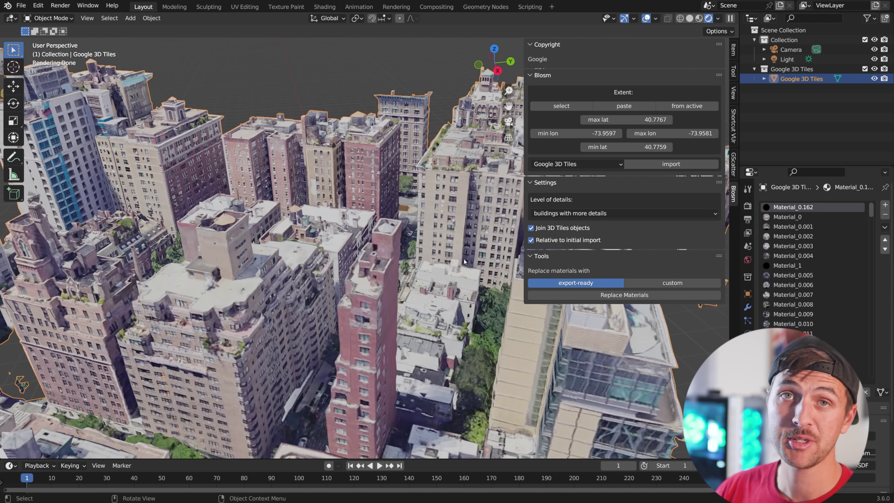
middle_click_drag(465, 261, 360, 293)
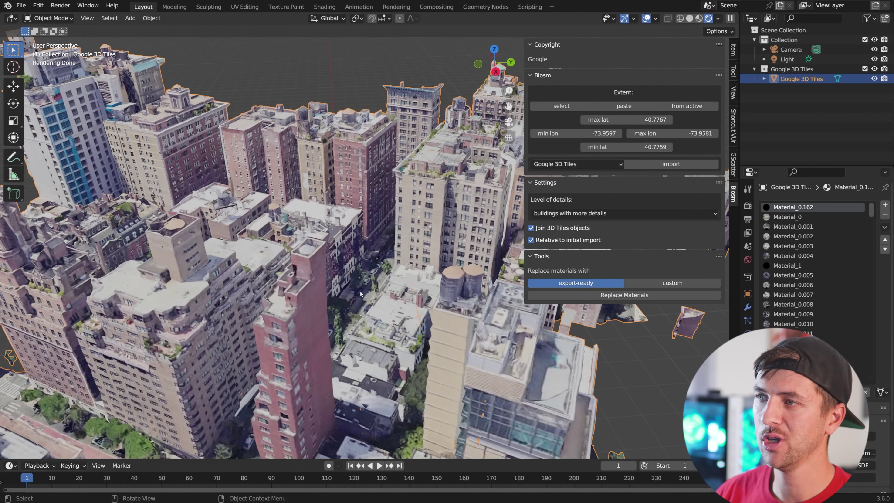
middle_click_drag(362, 297, 342, 279)
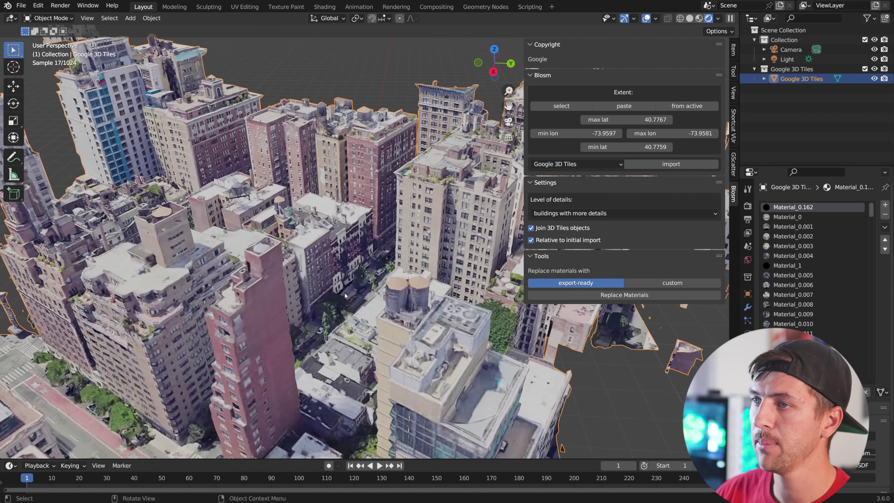
left_click_drag(2, 14, 437, 22)
Step: Make the left area a shader editor and delete the Light Path, Transparent, Emission and Mix nodes
left_click(11, 18)
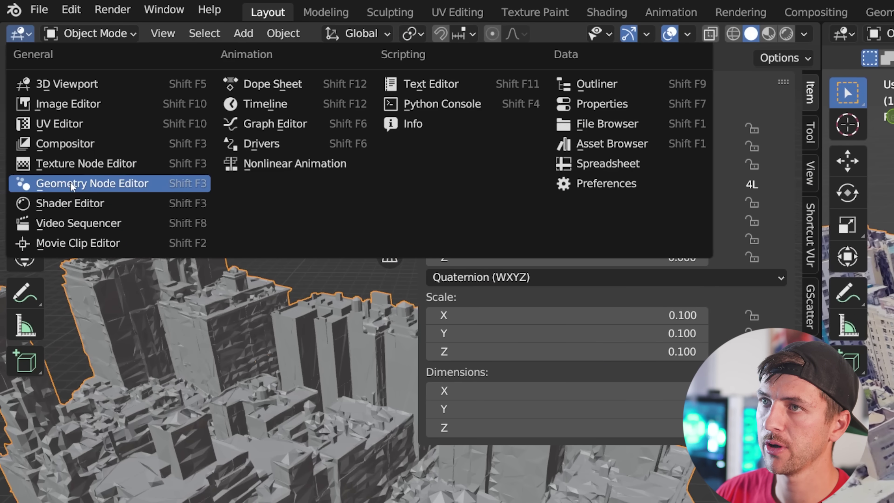
left_click(43, 110)
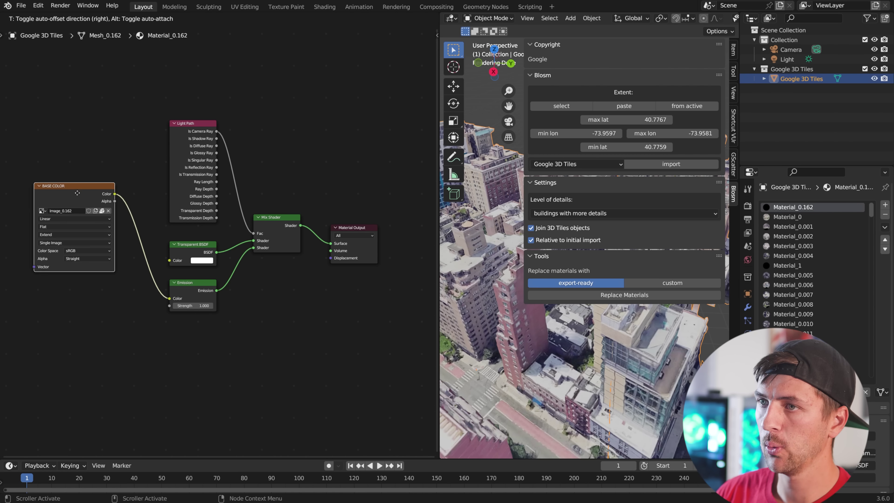
left_click_drag(81, 178, 60, 189)
left_click(278, 350)
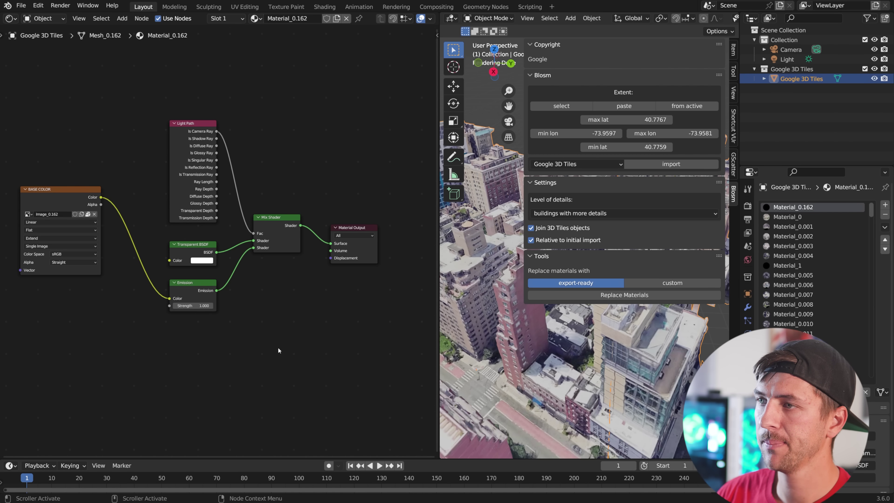
left_click_drag(278, 350, 169, 123)
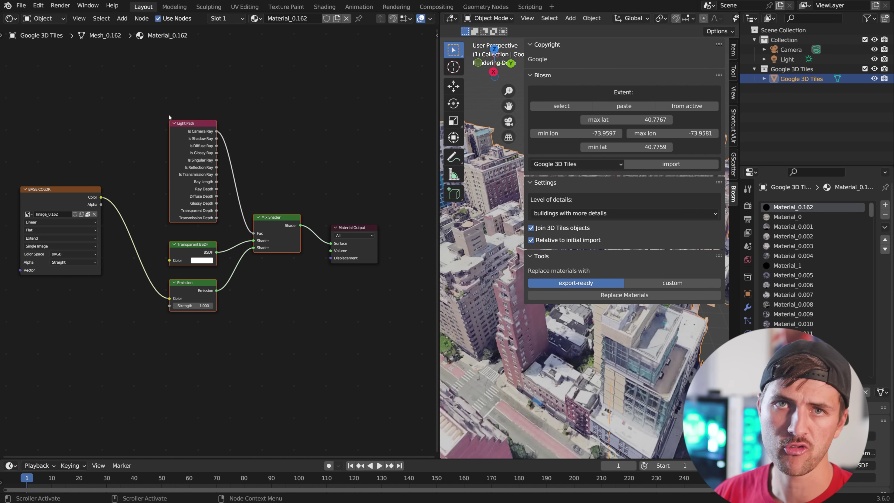
key("x")
Step: Add a Principled BSDF fed by the image colour into Base Color and wire it to Material Output
key("shift+a")
mouse_move(205, 228)
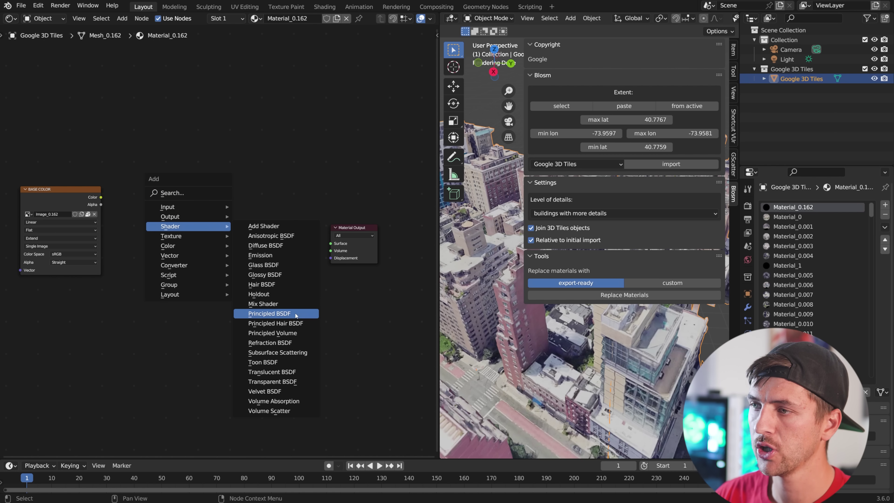
left_click(269, 313)
left_click(186, 136)
left_click_drag(101, 197, 181, 167)
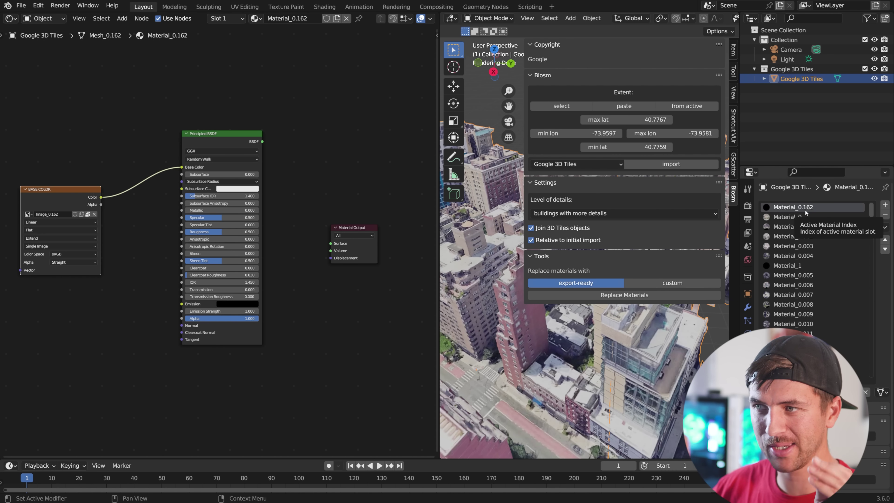
left_click_drag(262, 141, 346, 206)
left_click_drag(72, 196, 78, 141)
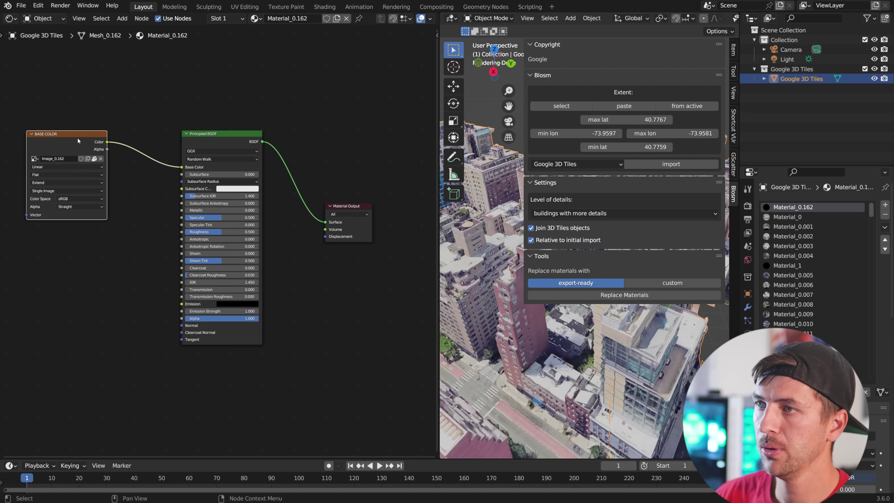
scroll(207, 208, "up", 2)
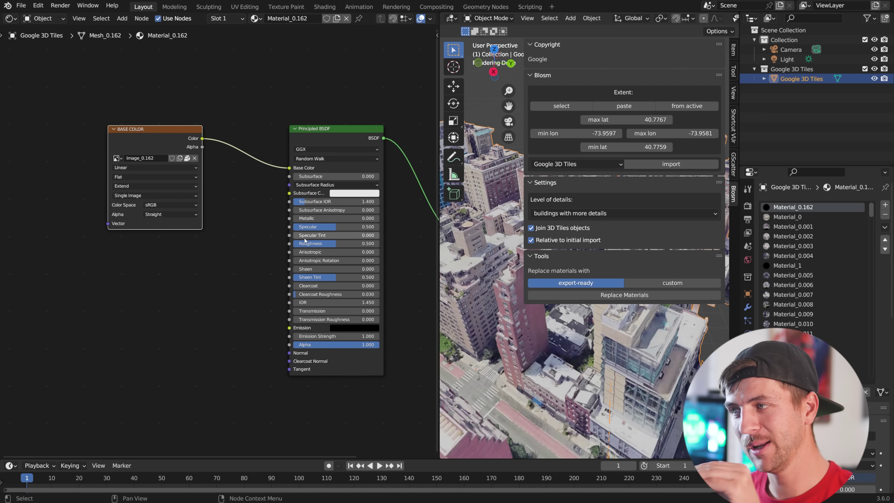
left_click_drag(154, 128, 295, 249)
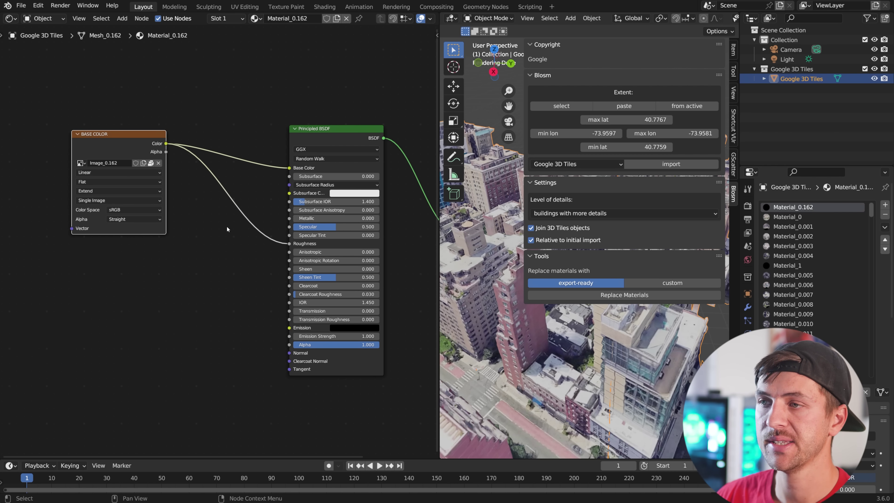
Step: Insert a Color Ramp on the Roughness link and flip its gradient
key("shift+a")
mouse_move(216, 265)
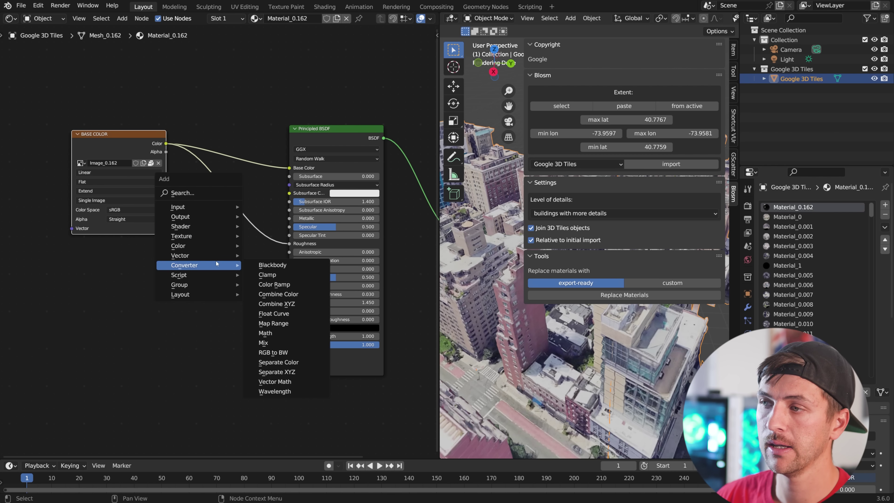
left_click(274, 284)
left_click(201, 198)
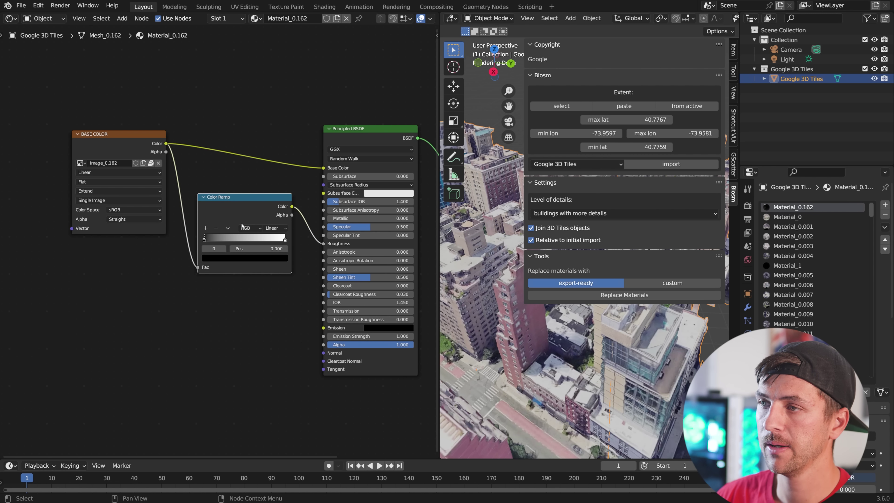
left_click(228, 228)
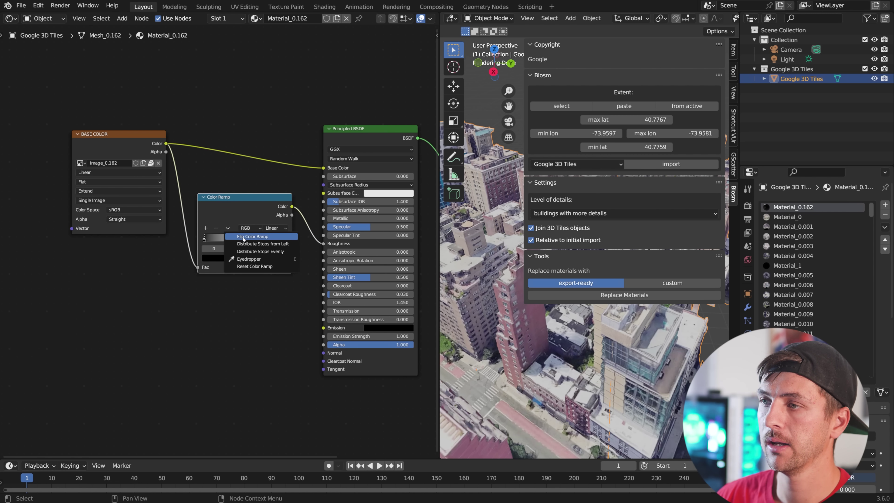
left_click(263, 240)
Step: Set the ramp stops to 0.127 and 0.787 with a grey right stop, then link image colour toward Normal
scroll(219, 242, "up", 1)
left_click(293, 239)
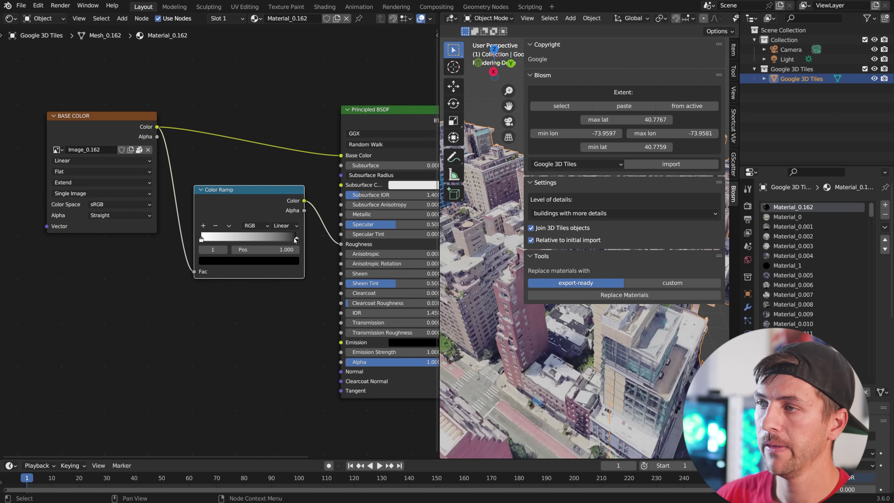
left_click_drag(293, 239, 287, 239)
left_click(249, 261)
left_click_drag(284, 198, 283, 147)
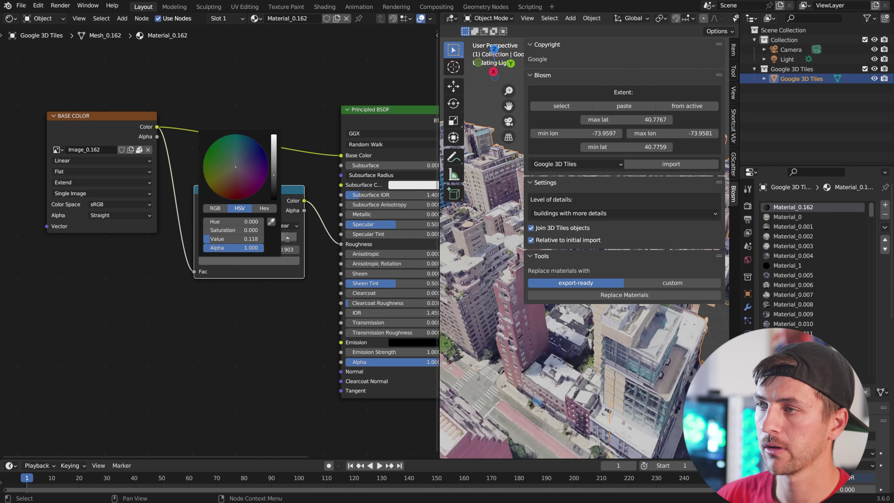
left_click_drag(203, 241, 216, 241)
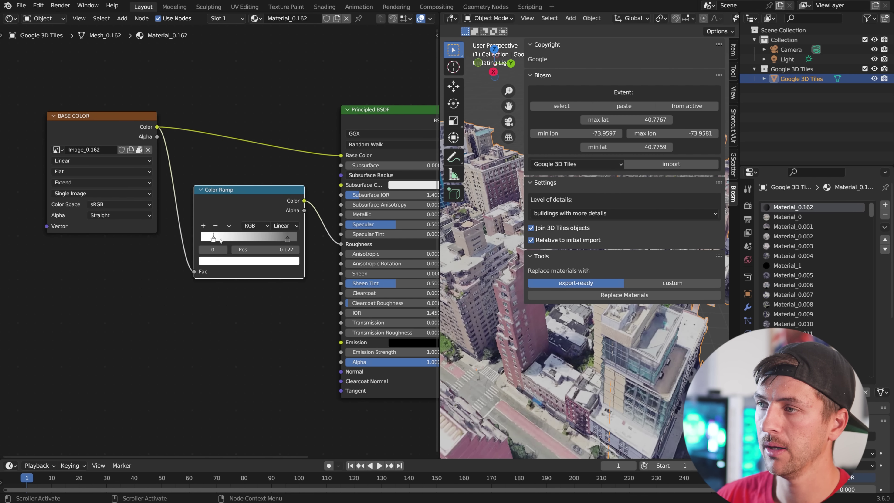
left_click_drag(288, 240, 269, 244)
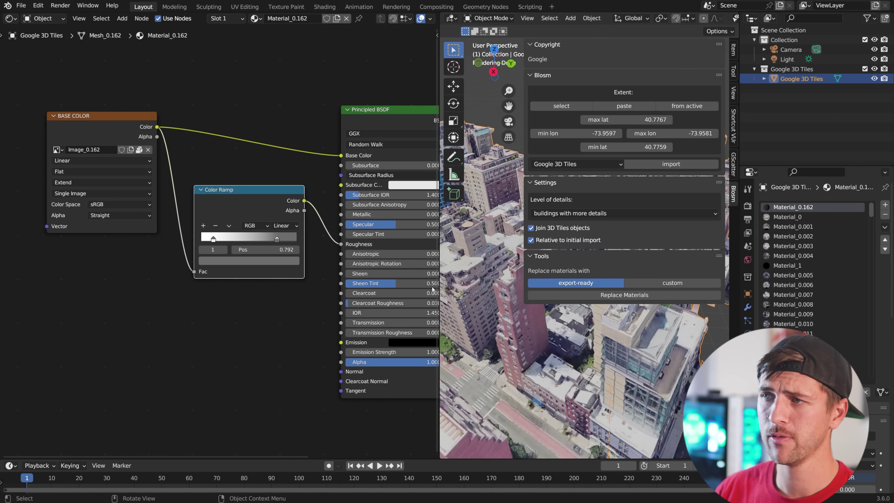
left_click_drag(277, 240, 276, 241)
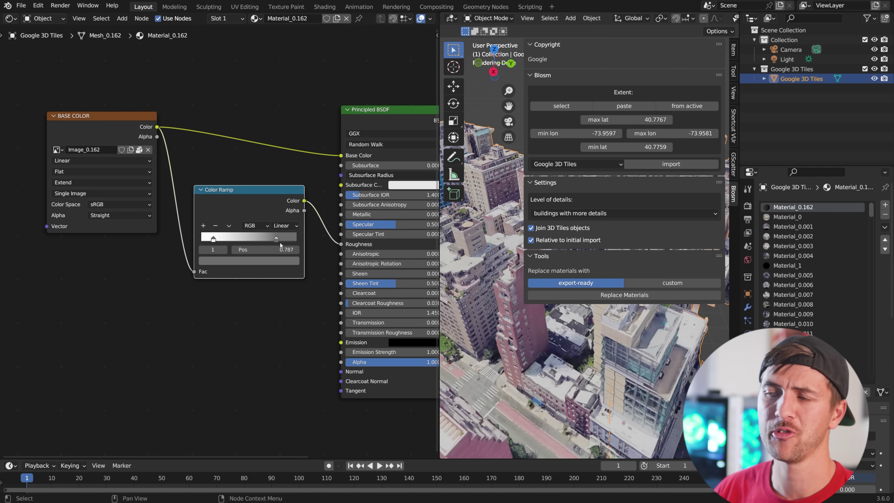
scroll(154, 127, "down", 1)
left_click_drag(151, 127, 315, 338)
Step: Insert a Bump node on the colour-to-Normal link with the image colour feeding its Height
key("shift+a")
mouse_move(225, 320)
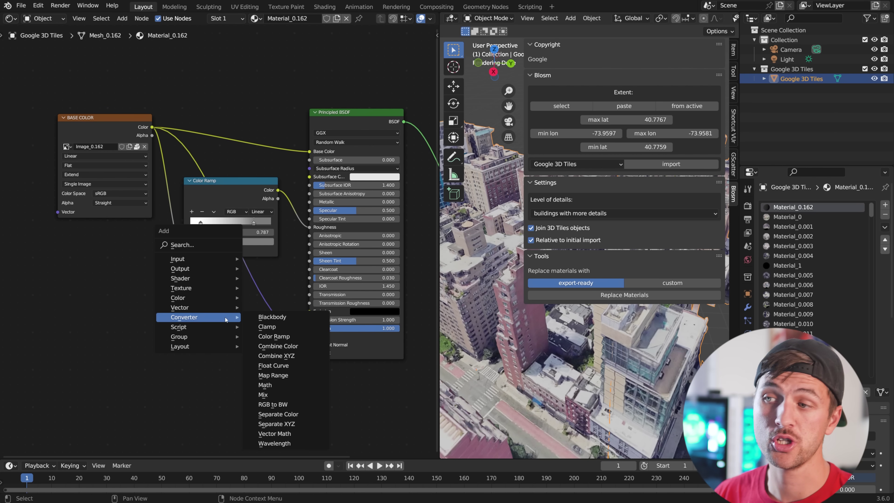
left_click(270, 308)
left_click(226, 357)
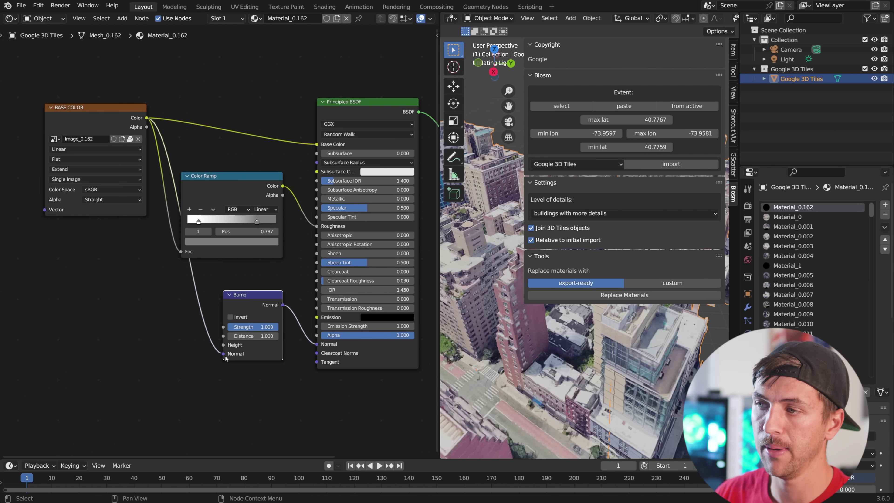
left_click_drag(223, 354, 223, 344)
Step: Set the Bump Strength to 0.1, frame all nodes, and widen the 3D viewport
scroll(263, 332, "up", 1)
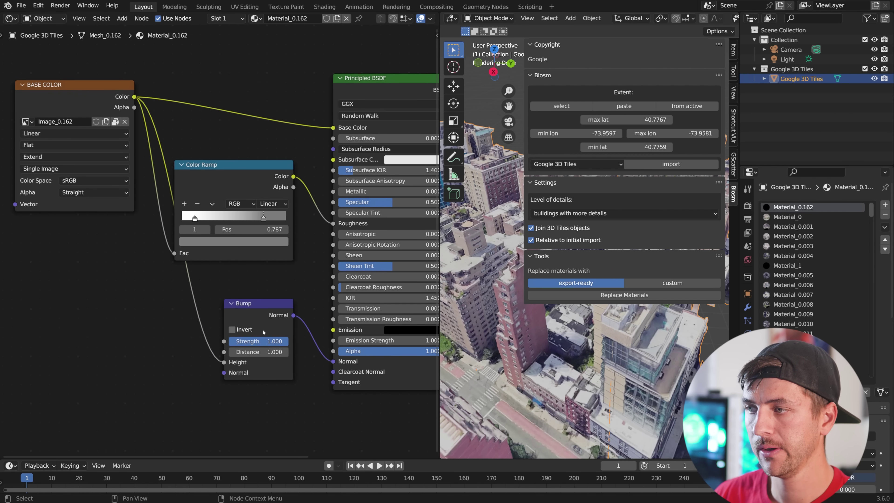
left_click(264, 341)
type("0.1")
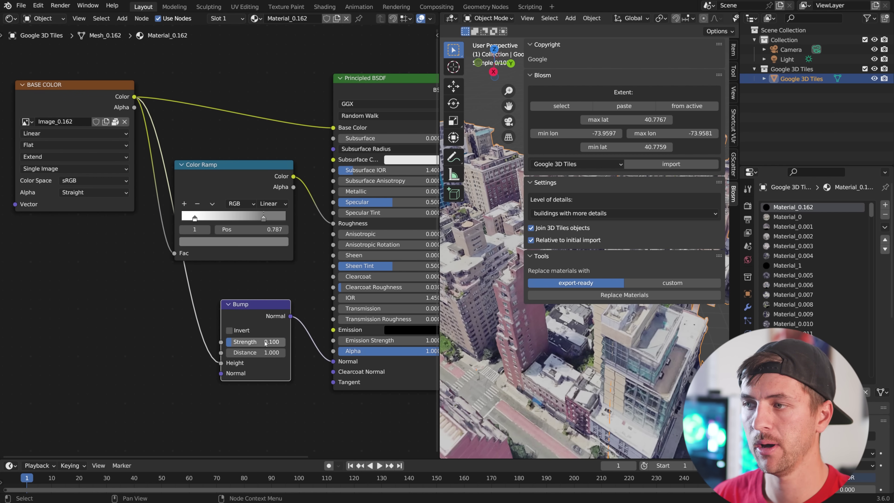
key("Return")
key("Home")
left_click_drag(438, 265, 196, 264)
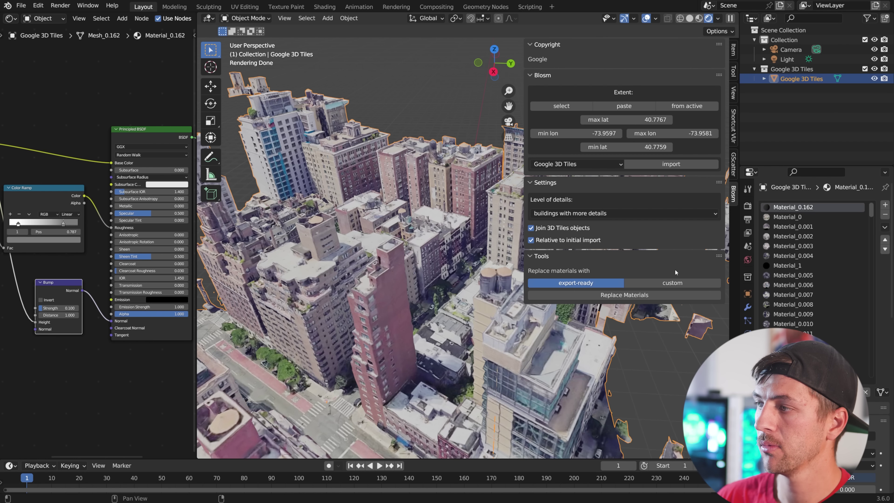
Step: Replace all tile materials with custom Material_0.162 via Blosm Tools and orbit to inspect the result
left_click(659, 283)
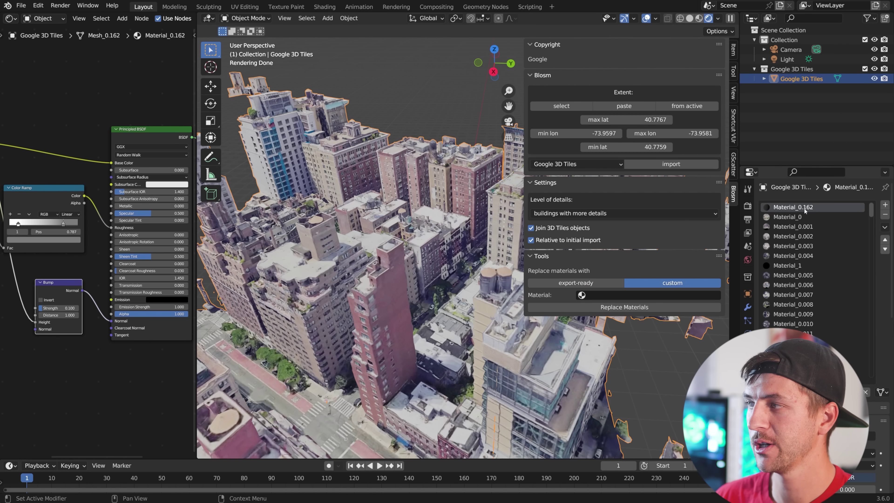
left_click(674, 292)
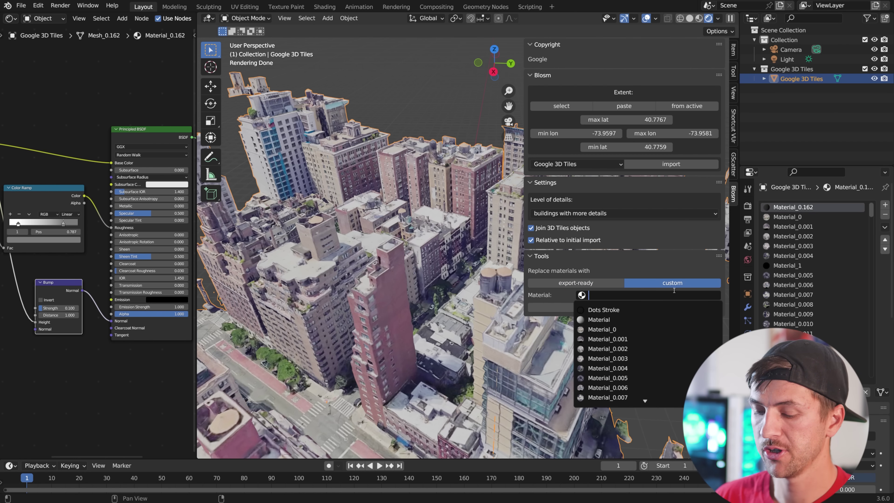
type("162")
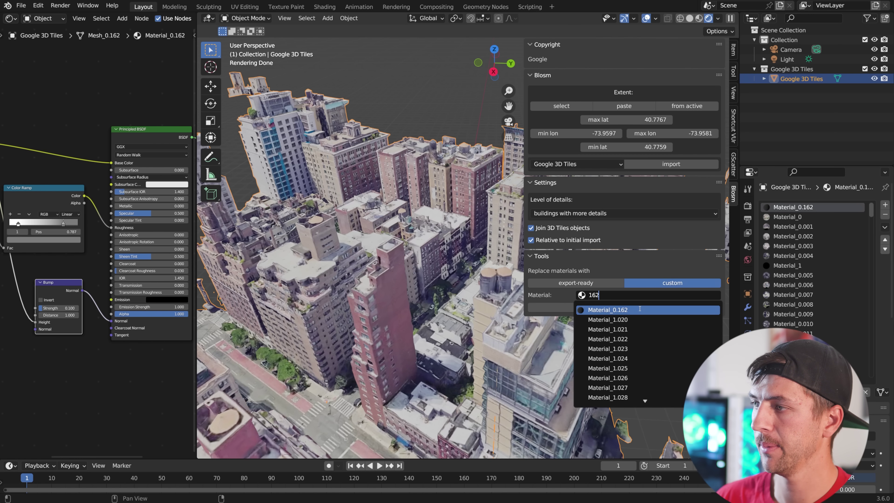
left_click(639, 310)
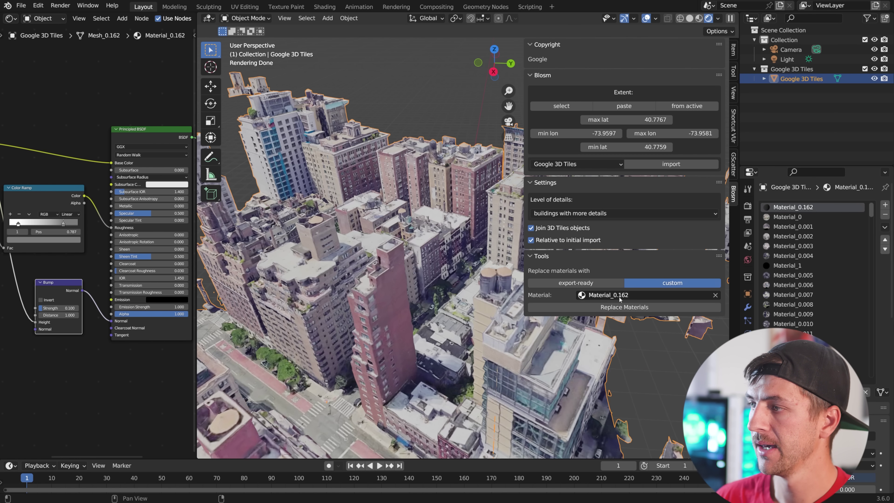
left_click(640, 308)
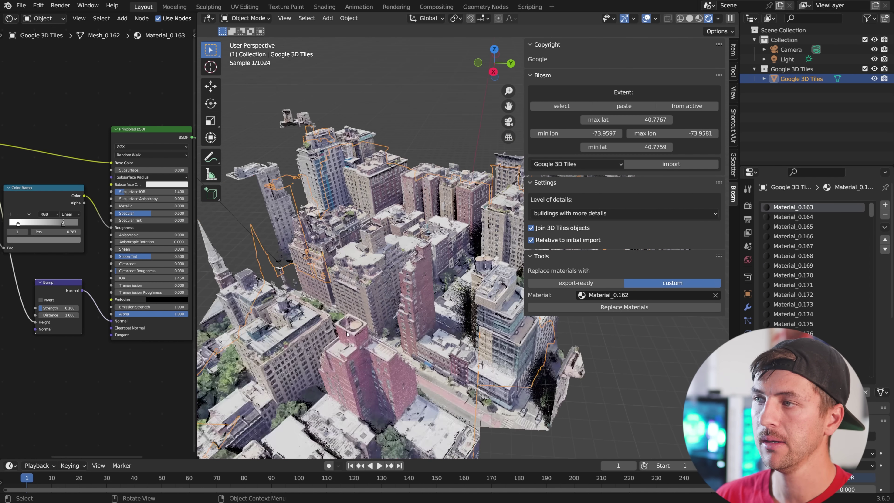
middle_click_drag(358, 337, 314, 338)
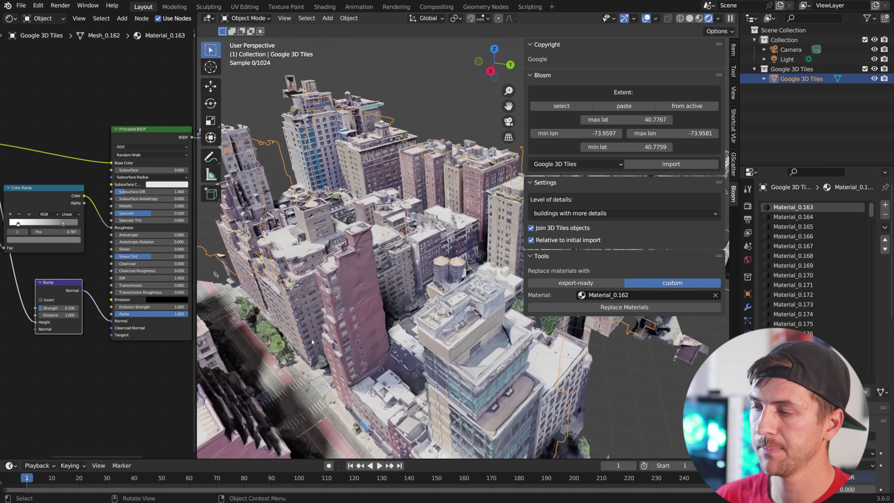
middle_click_drag(389, 273, 297, 322)
Step: Plug an Environment Texture into the world Color and load lakes_8k.hdr into it
left_click(331, 121)
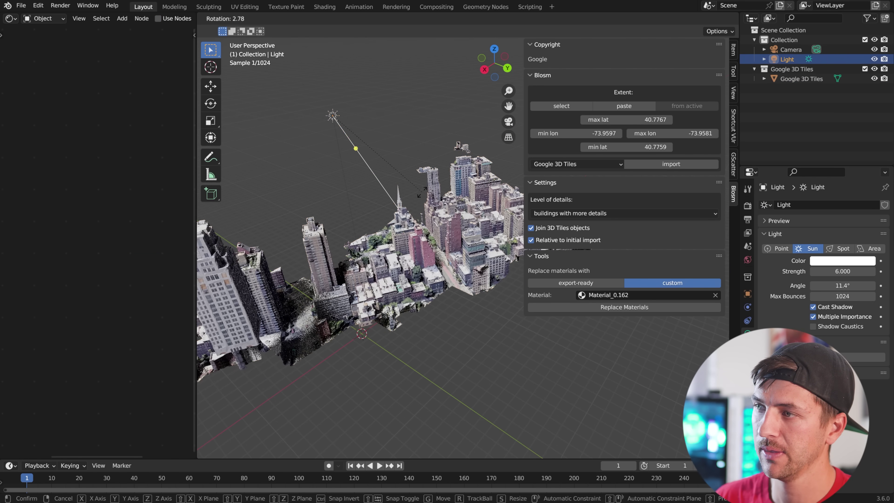
key("g")
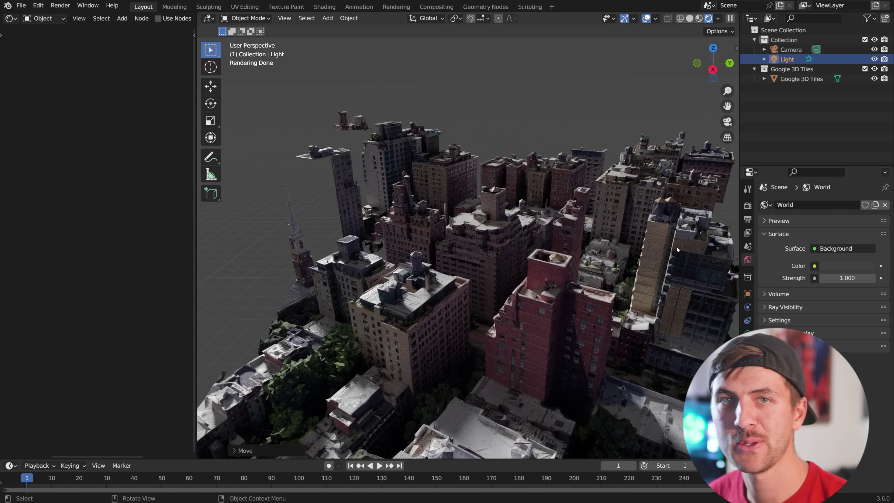
left_click(814, 266)
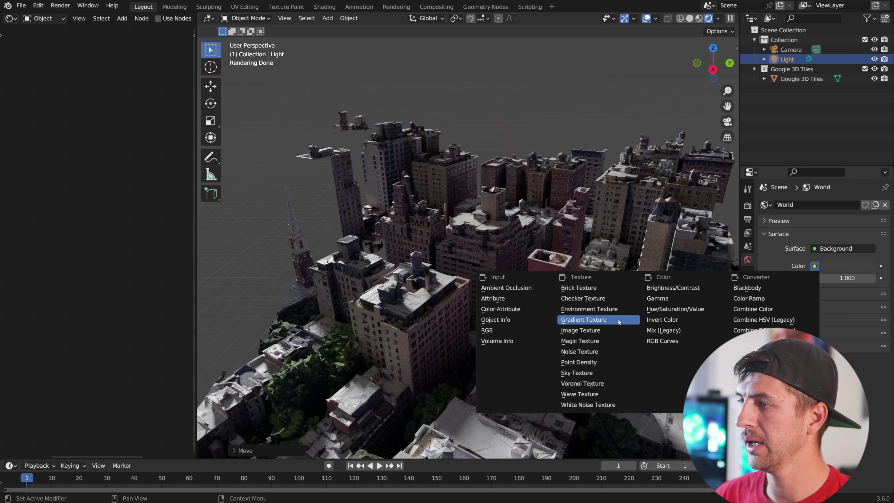
left_click(615, 309)
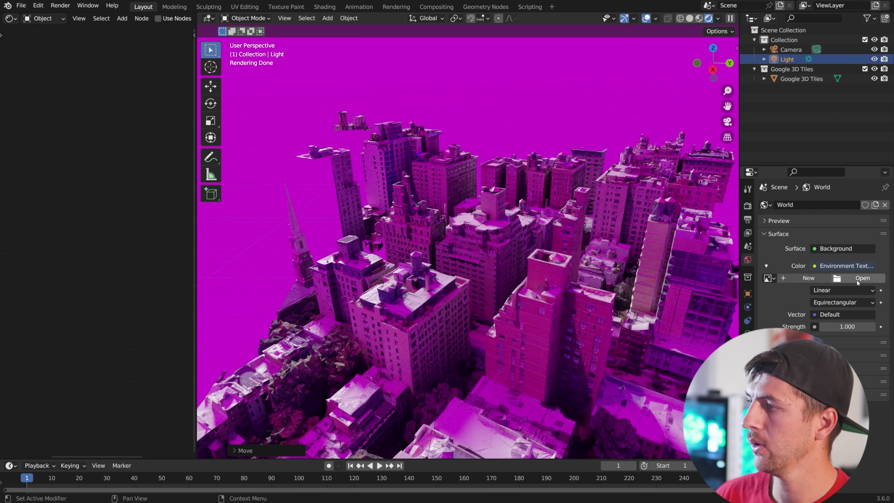
left_click(860, 281)
double_click(339, 225)
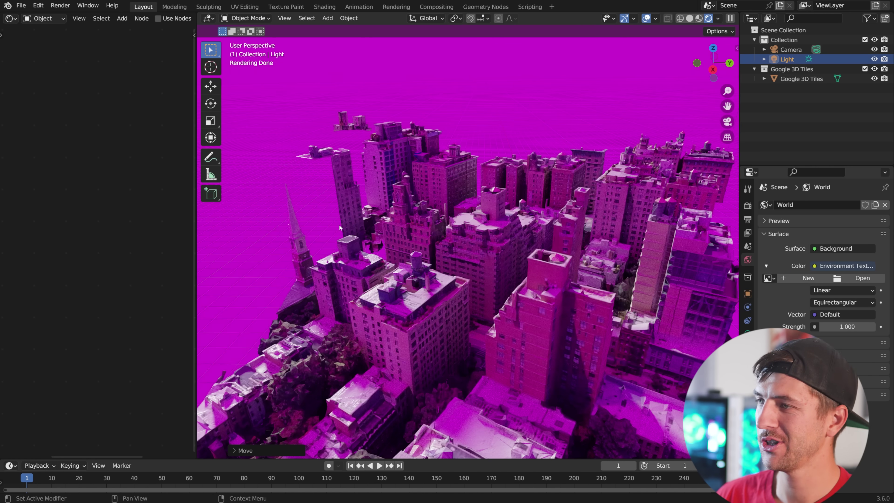
Step: Rotate the sun light to a new angle and view the city through the scene camera
key("r")
key("r")
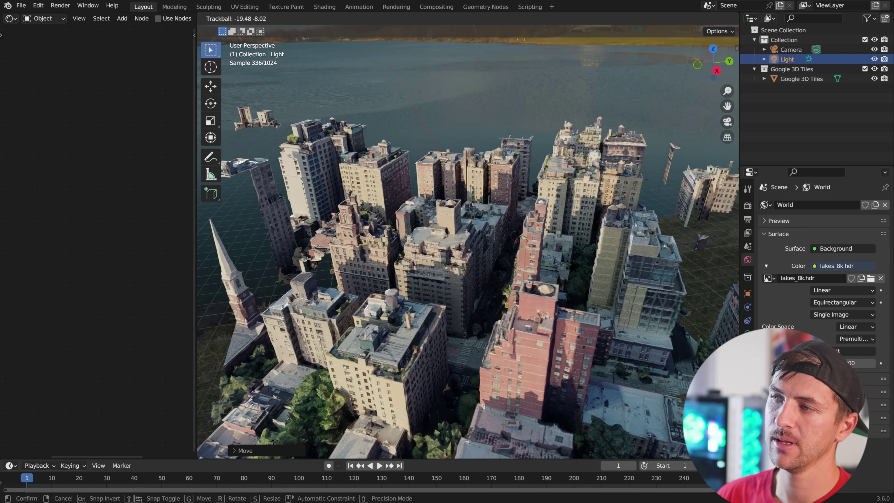
left_click(521, 240)
middle_click_drag(522, 240, 452, 294)
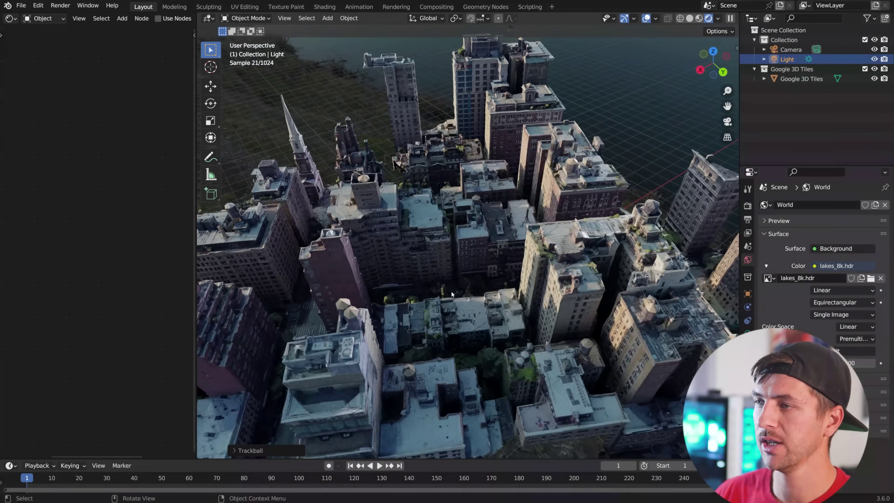
key("ctrl+alt+KP_0")
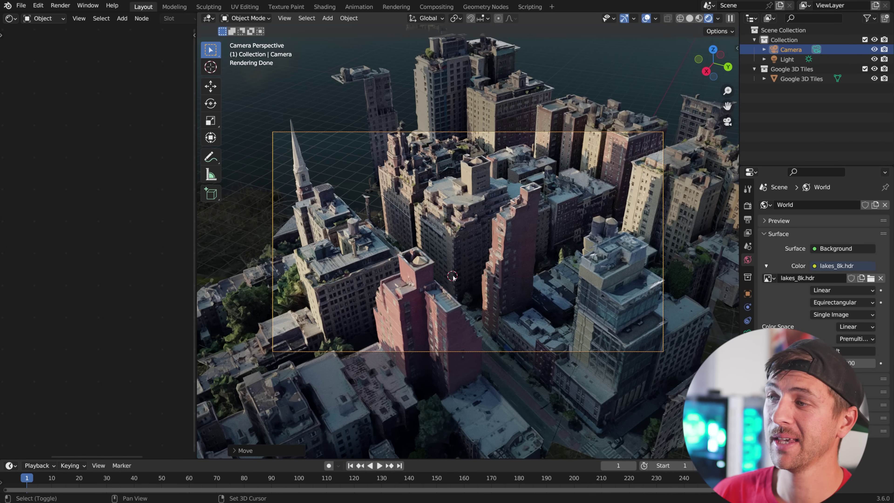
Step: Add a cube and scale it up to enclose the city block
key("shift+a")
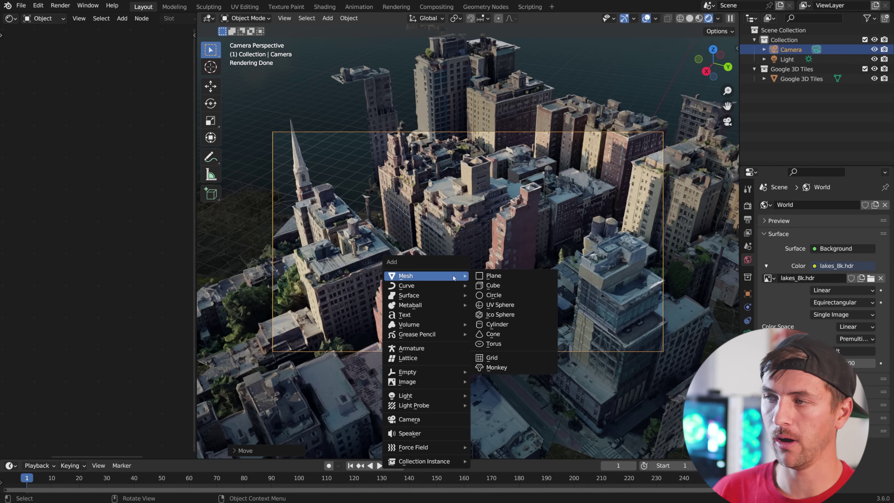
left_click(493, 285)
key("s")
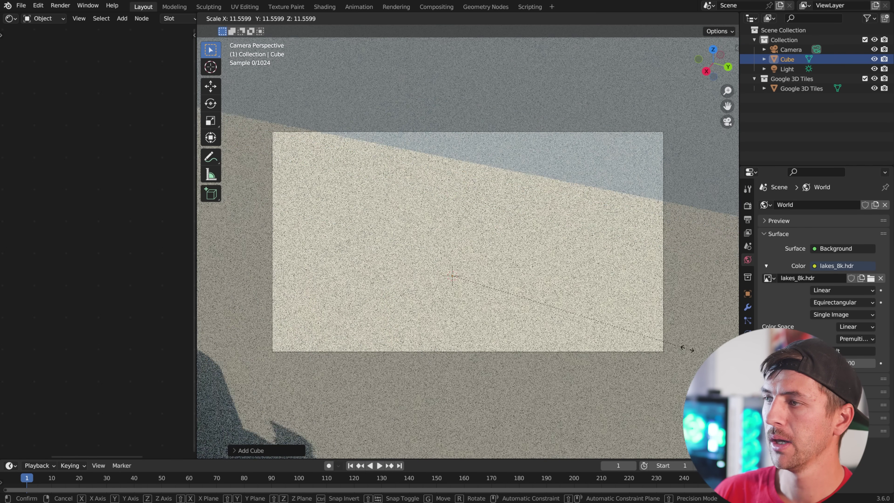
left_click(662, 333)
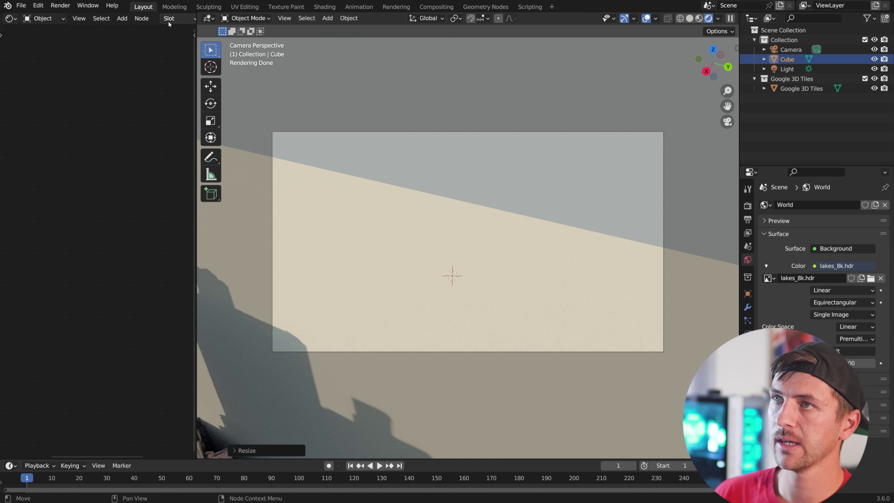
Step: Give the cube a new material with a Principled Volume replacing the BSDF, wired into Volume
left_click_drag(197, 86, 314, 86)
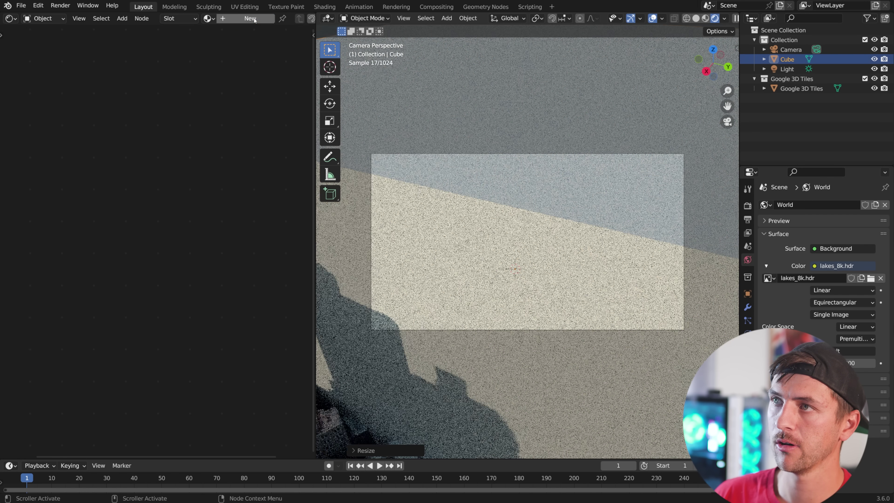
left_click(229, 19)
left_click(167, 218)
key("x")
key("shift+a")
mouse_move(134, 251)
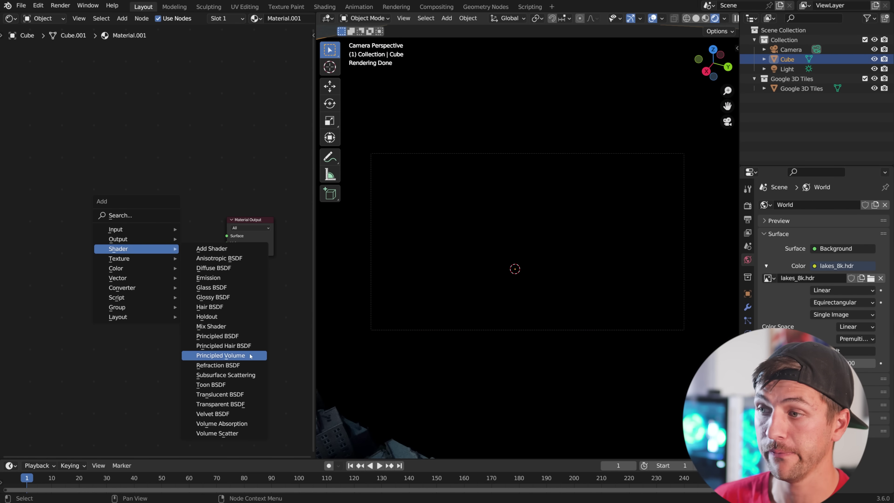
left_click(218, 355)
left_click(107, 188)
left_click_drag(191, 203, 228, 245)
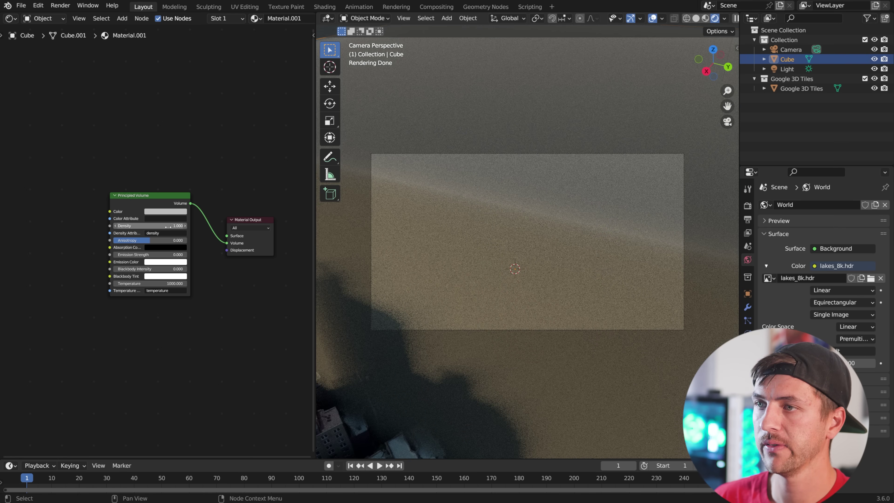
Step: Set the fog Density to 0.020, Anisotropy to 0.350, and tint its Color pale blue
left_click(165, 226)
type(".0")
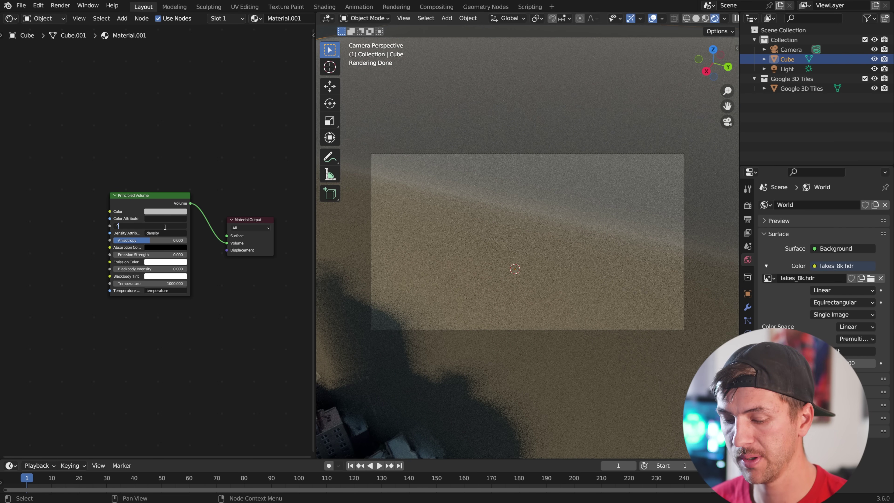
type("2")
key("Return")
left_click_drag(136, 242, 148, 242)
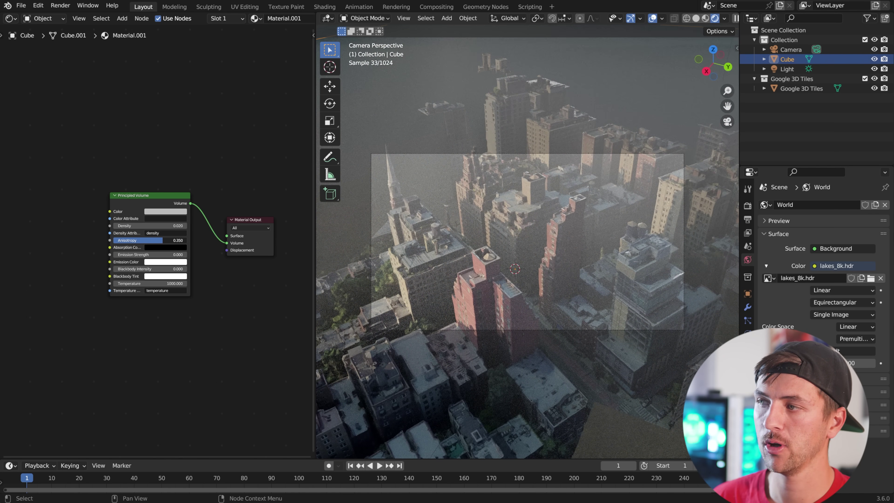
left_click(165, 211)
left_click(177, 132)
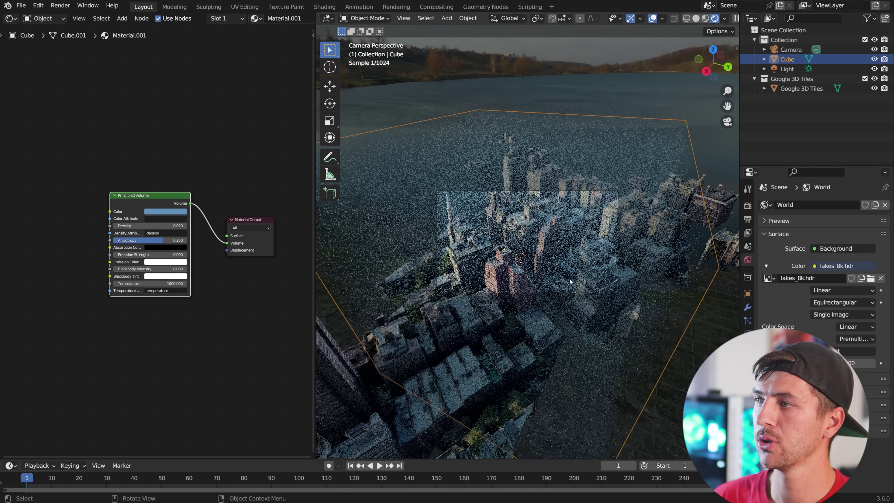
left_click(564, 277)
left_click(175, 212)
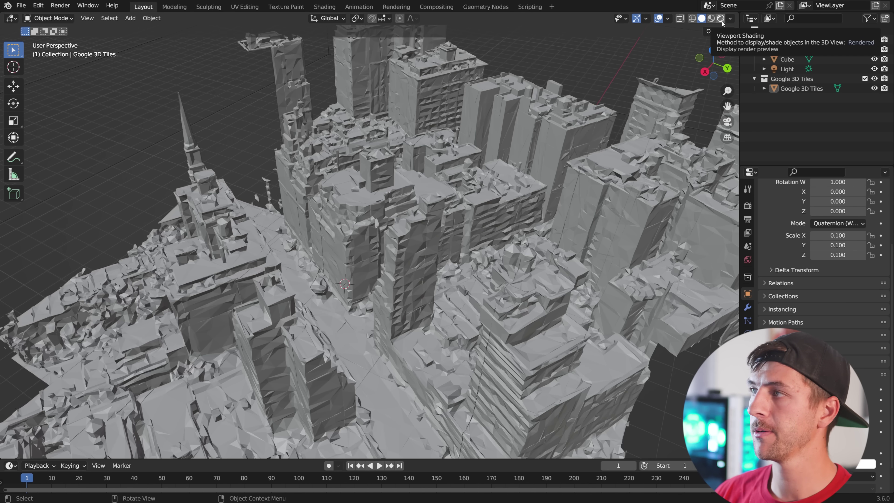
Step: Preview the city in rendered shading, then return to solid view
left_click(720, 18)
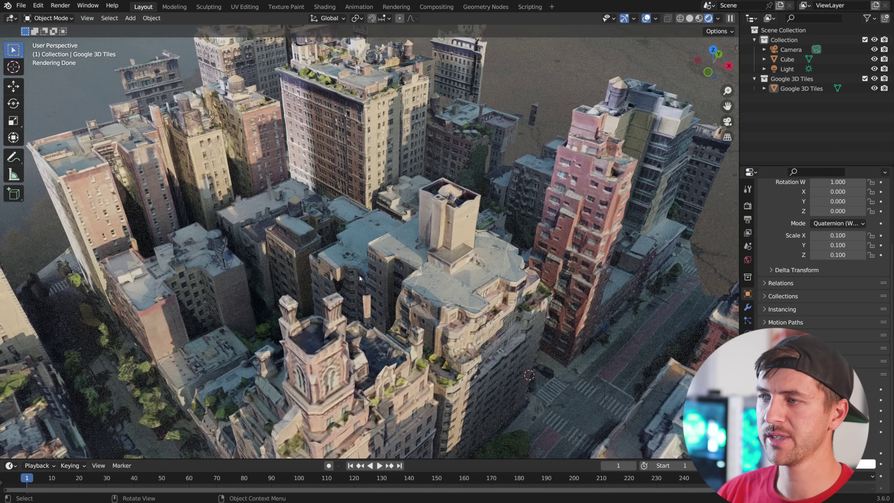
middle_click_drag(359, 276, 394, 267)
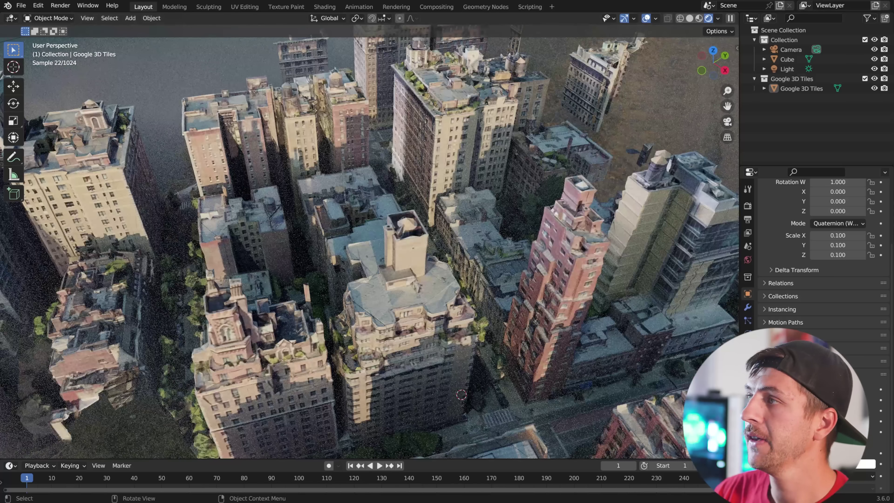
left_click(689, 19)
Step: Apply Shade Smooth to the Google 3D Tiles city mesh
left_click(356, 297)
middle_click_drag(357, 297, 450, 276)
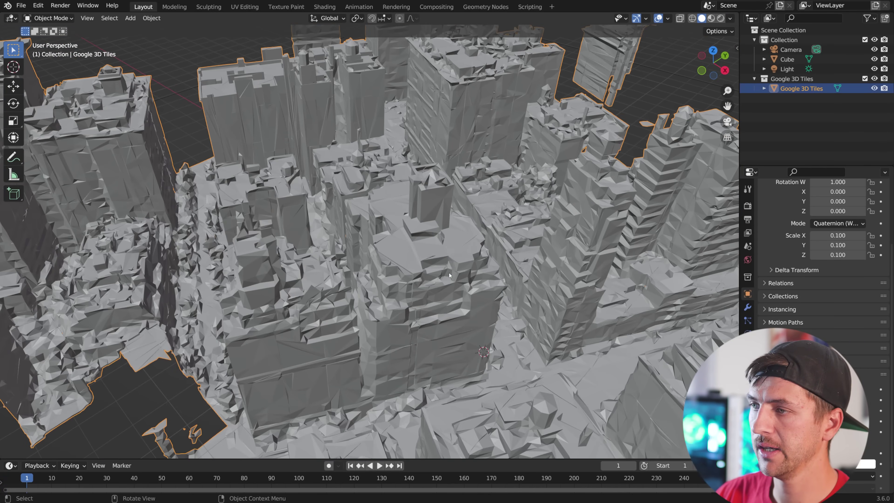
right_click(450, 275)
left_click(449, 274)
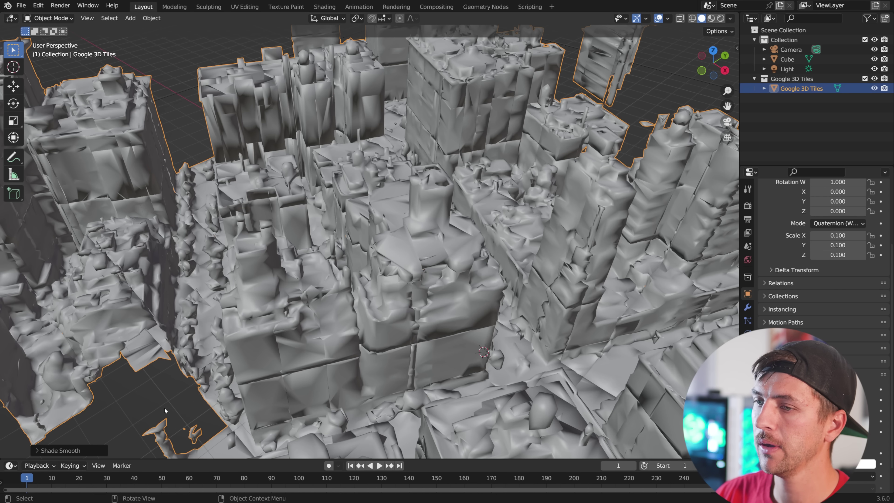
Step: Enable Auto Smooth with a 32.5° angle in the Shade Smooth options
left_click(48, 451)
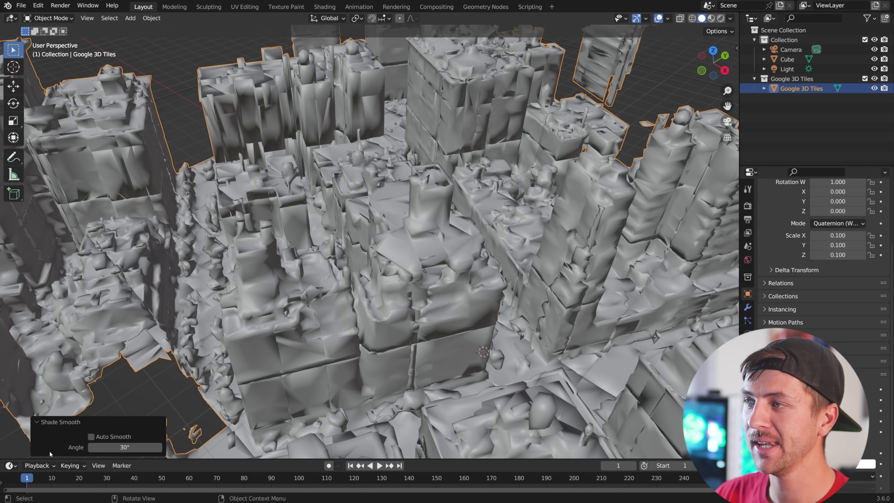
left_click(91, 437)
mouse_move(105, 446)
left_mouse_down()
mouse_move(147, 447)
mouse_move(106, 446)
left_mouse_up()
scroll(370, 243, "up", 6)
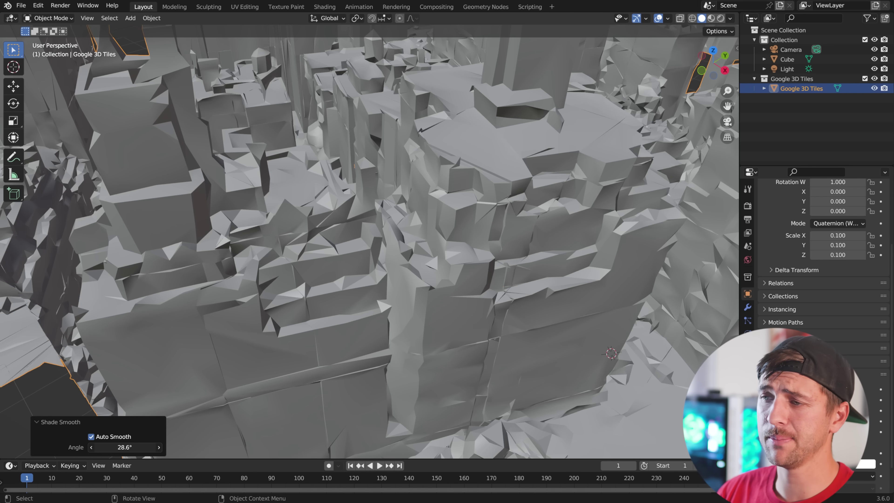
scroll(394, 278, "down", 5)
left_click_drag(105, 446, 107, 447)
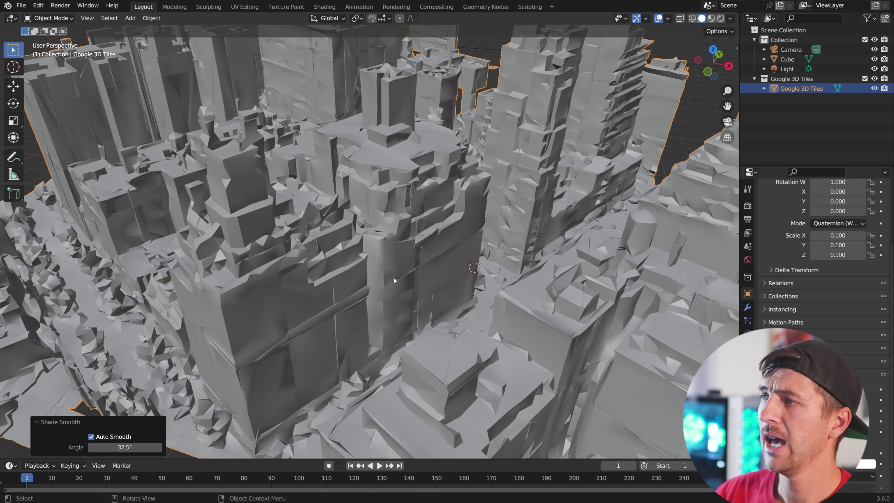
Step: Inspect the smoothed city in rendered view, then switch back to solid shading
key("z")
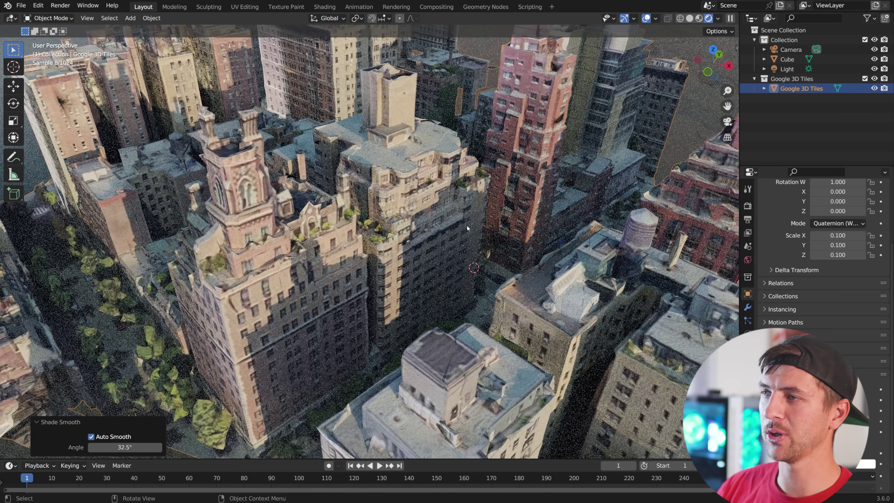
mouse_move(504, 257)
middle_mouse_down()
mouse_move(487, 263)
mouse_move(528, 266)
middle_mouse_up()
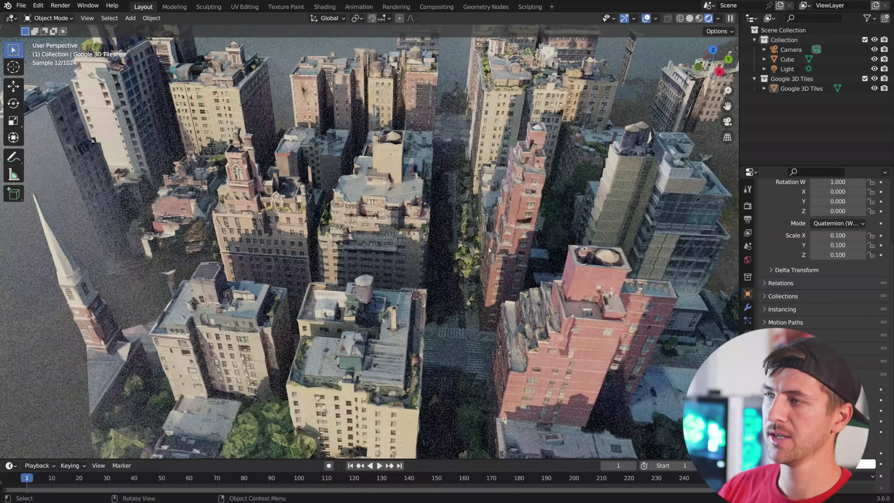
key("z")
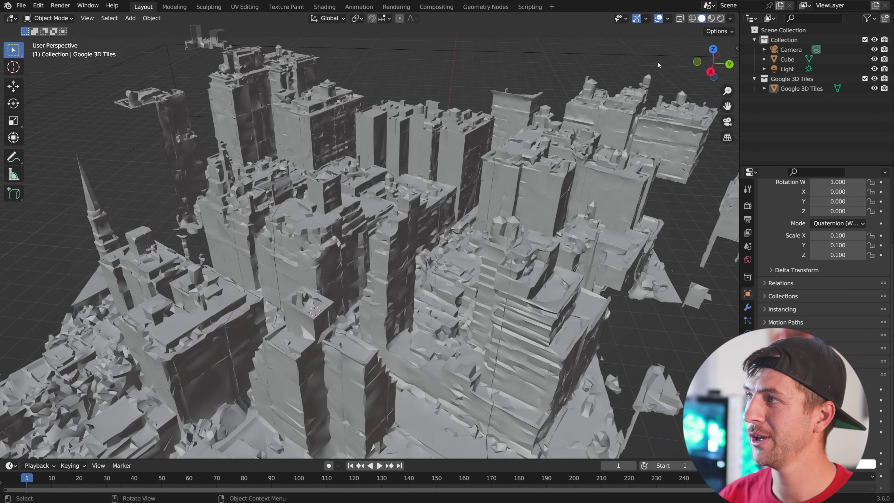